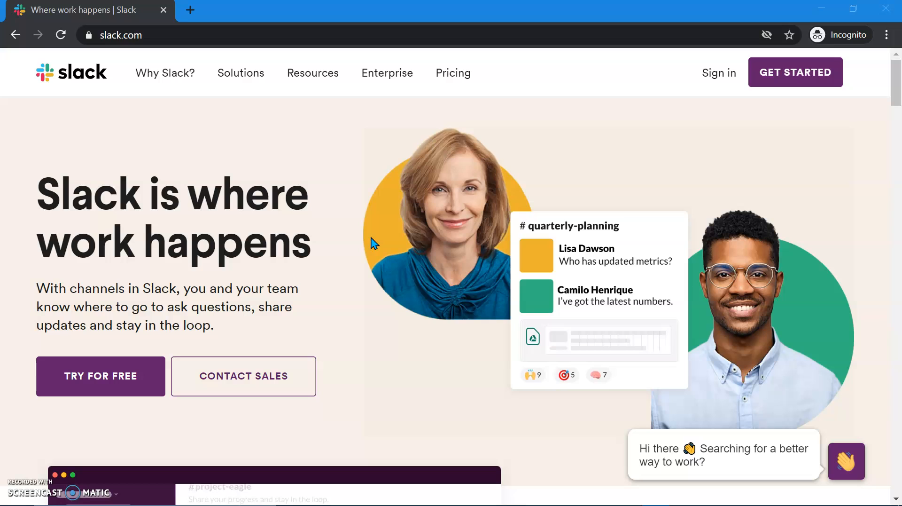
# Go to the Slack sign-in page and enter the account's email address.
pyautogui.click(160, 35)
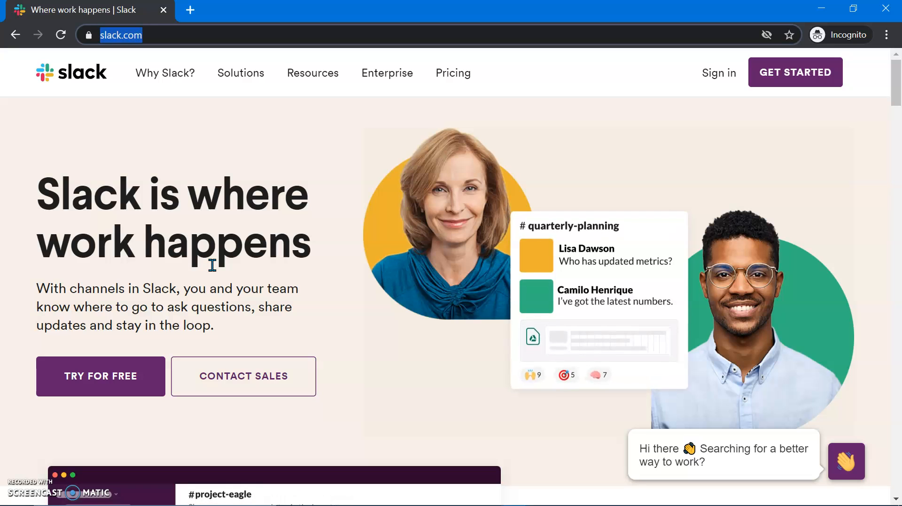
pyautogui.click(212, 265)
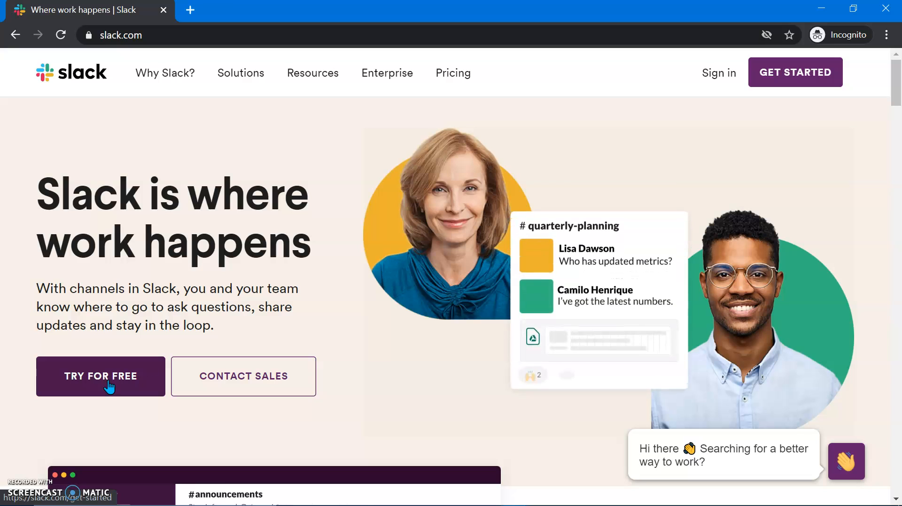
pyautogui.click(715, 80)
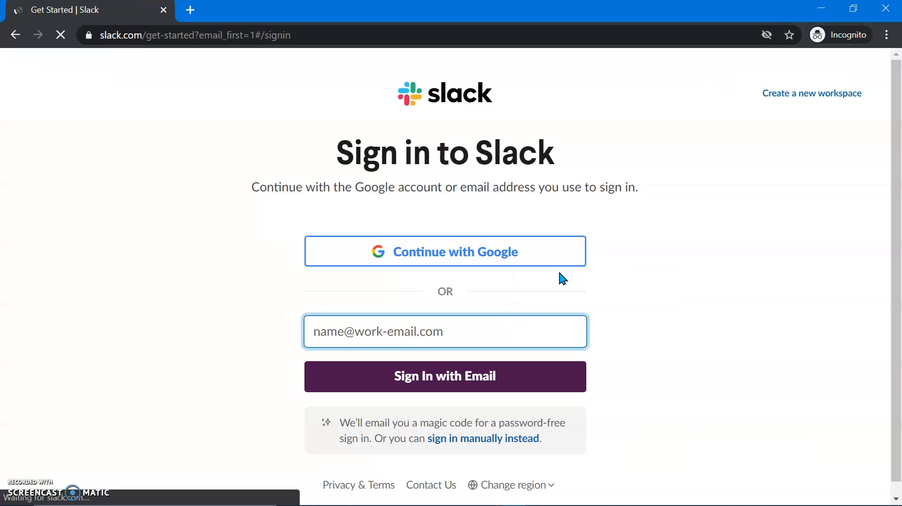
pyautogui.scroll(-1, 643, 294)
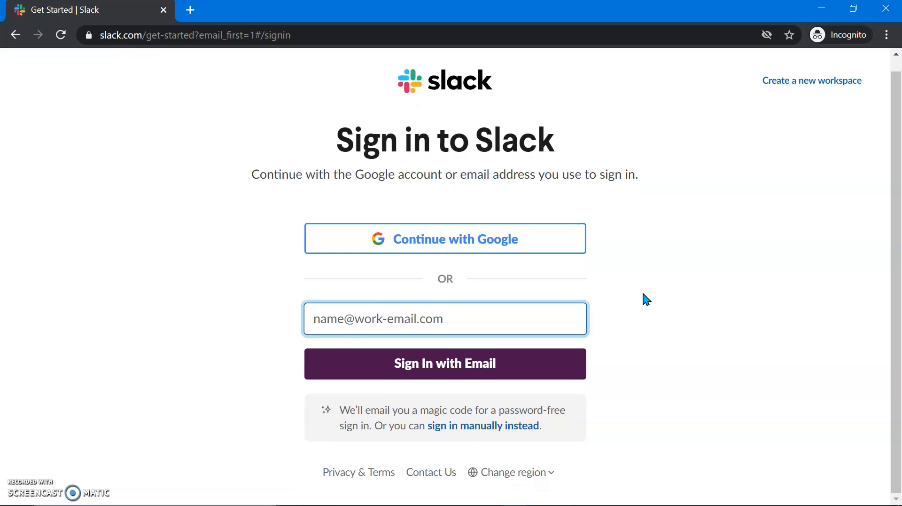
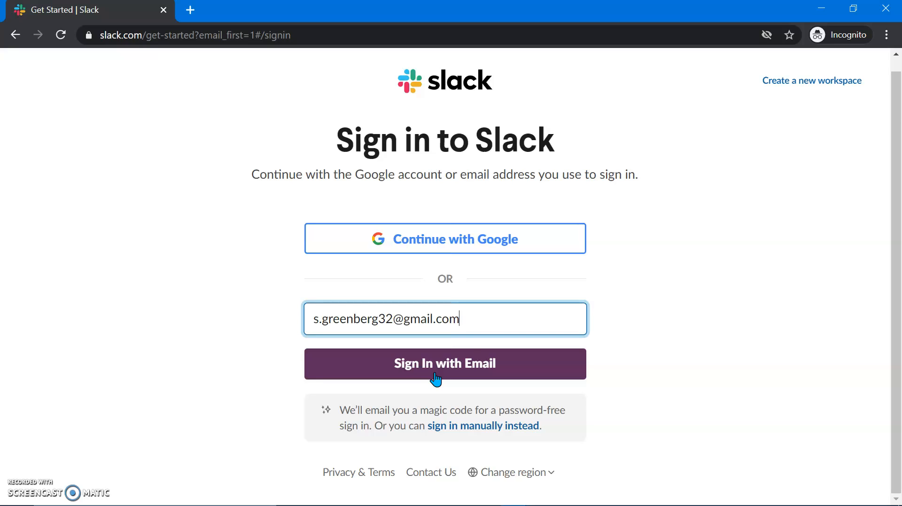
# Swap in a different email address, request a sign-in code, and enter the emailed verification code.
pyautogui.tripleClick(501, 319)
pyautogui.hotkey('ctrl', 'c')
pyautogui.press('BackSpace')
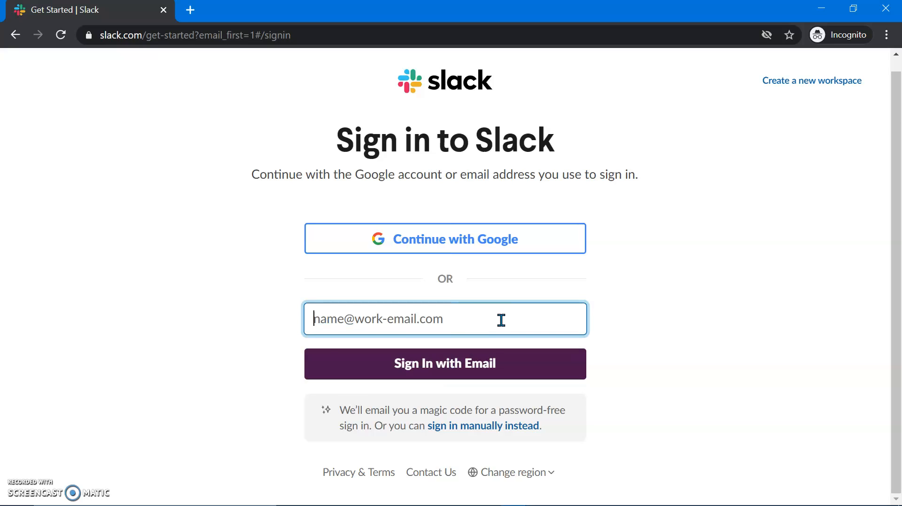
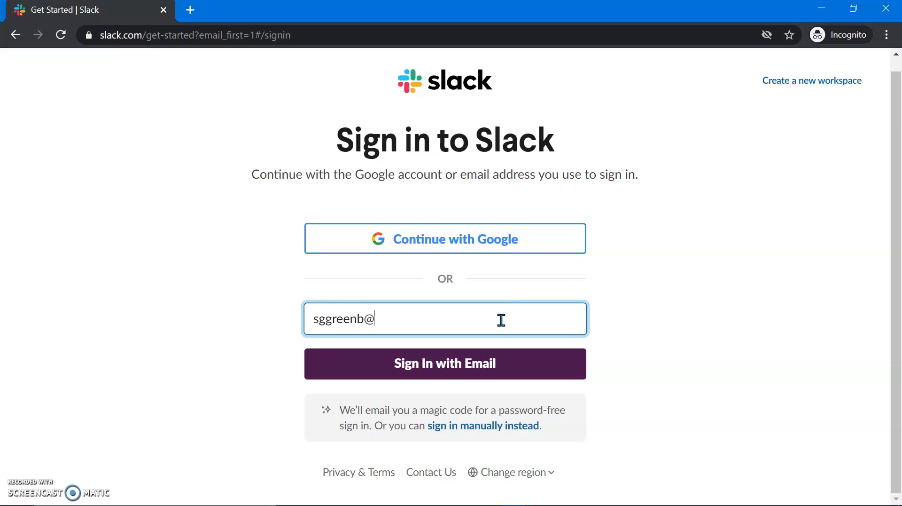
pyautogui.tripleClick(502, 320)
pyautogui.hotkey('ctrl', 'v')
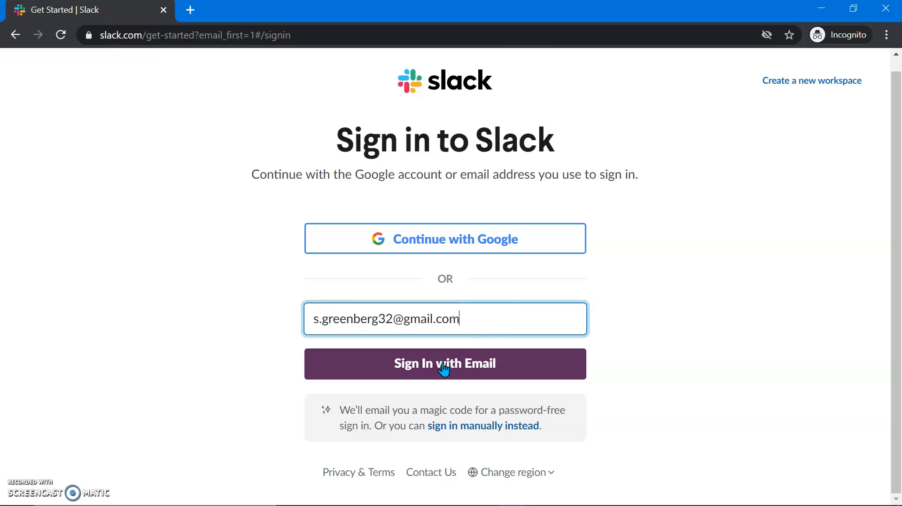
pyautogui.click(444, 368)
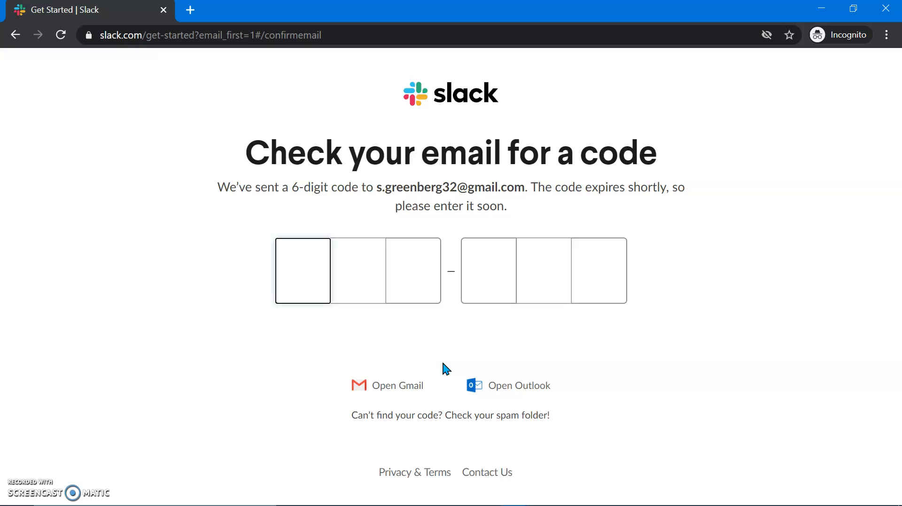
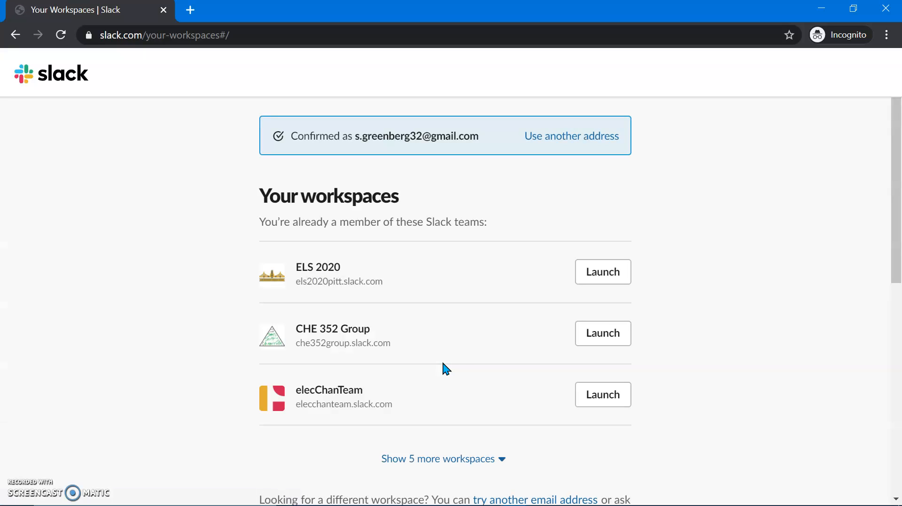
# Show the five remaining workspaces and scroll down to the Create a New Workspace section.
pyautogui.scroll(-3, 718, 357)
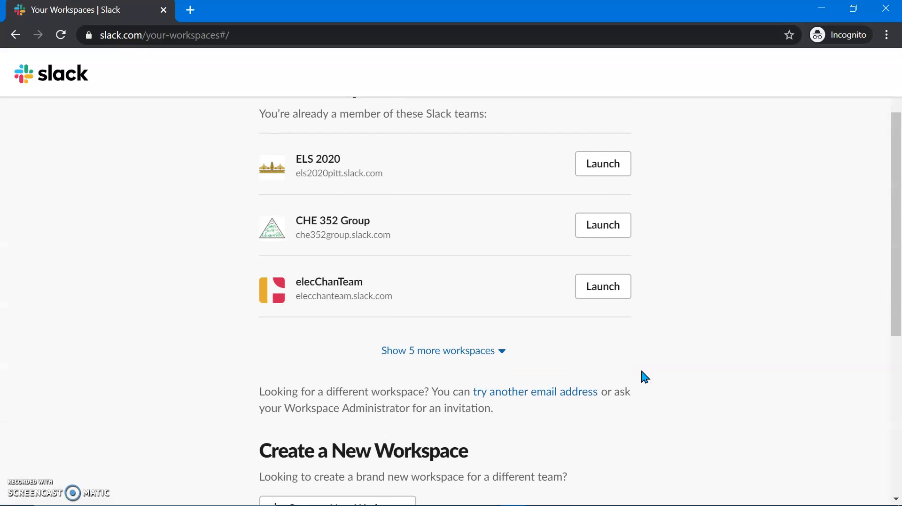
pyautogui.click(484, 355)
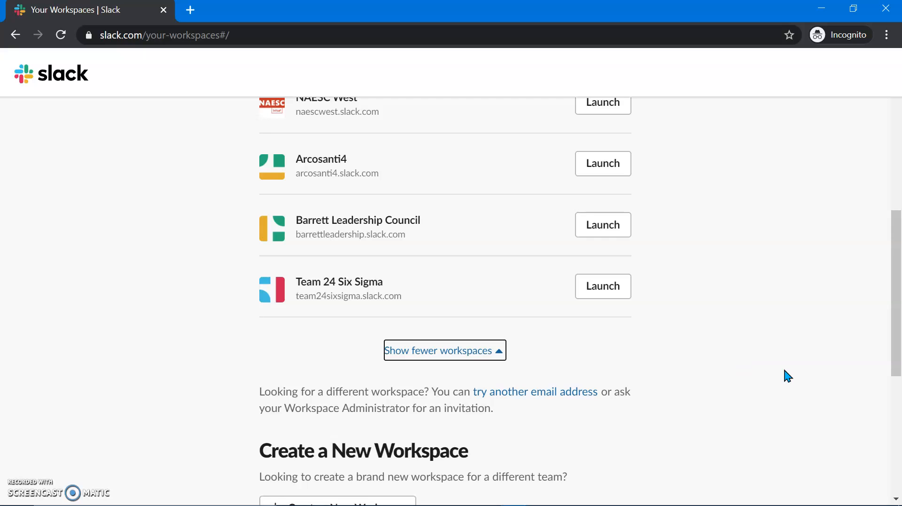
pyautogui.scroll(-1, 788, 376)
pyautogui.scroll(3, 788, 376)
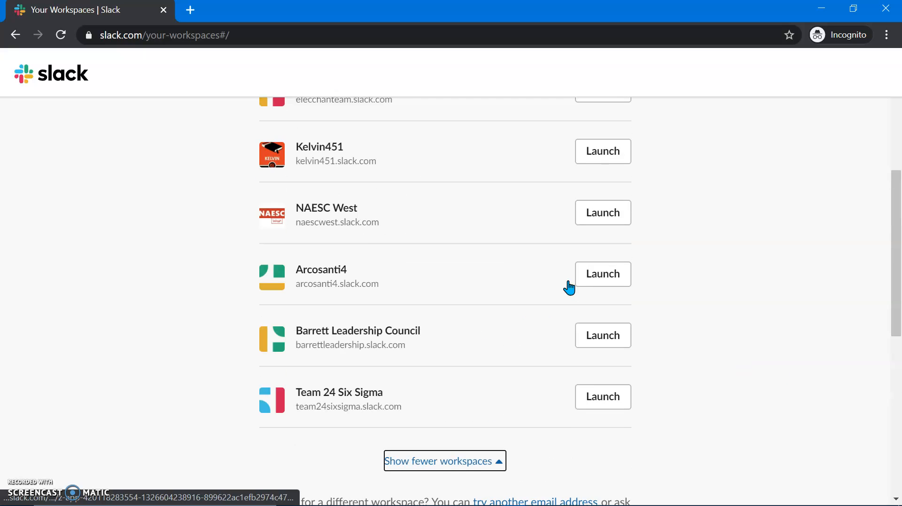
pyautogui.scroll(5, 569, 287)
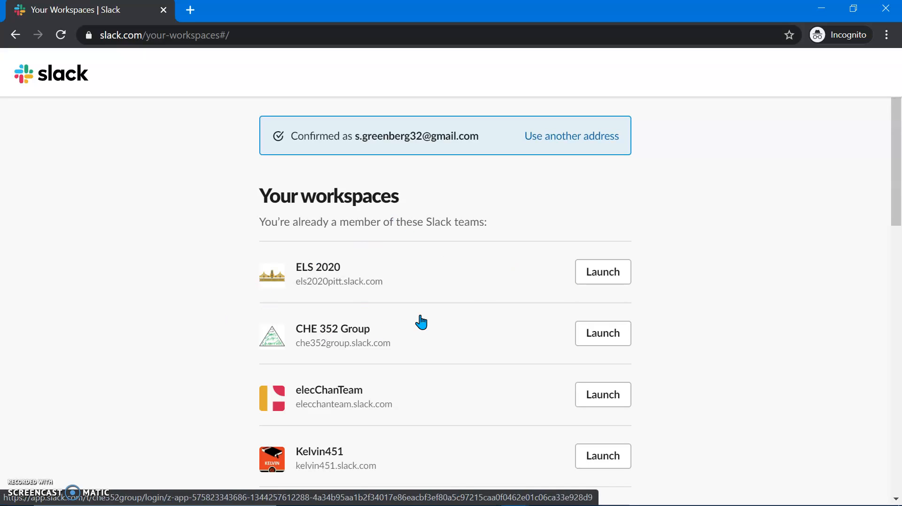
pyautogui.scroll(-1, 257, 357)
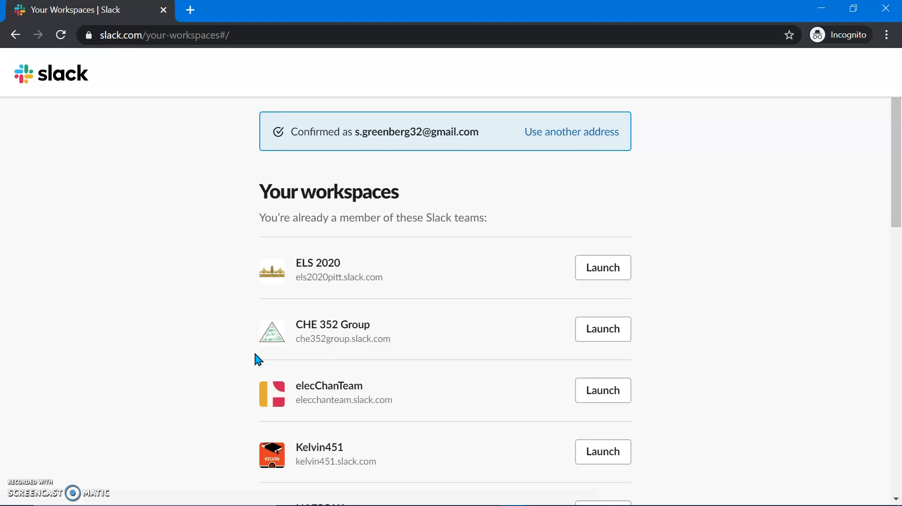
pyautogui.scroll(-3, 413, 308)
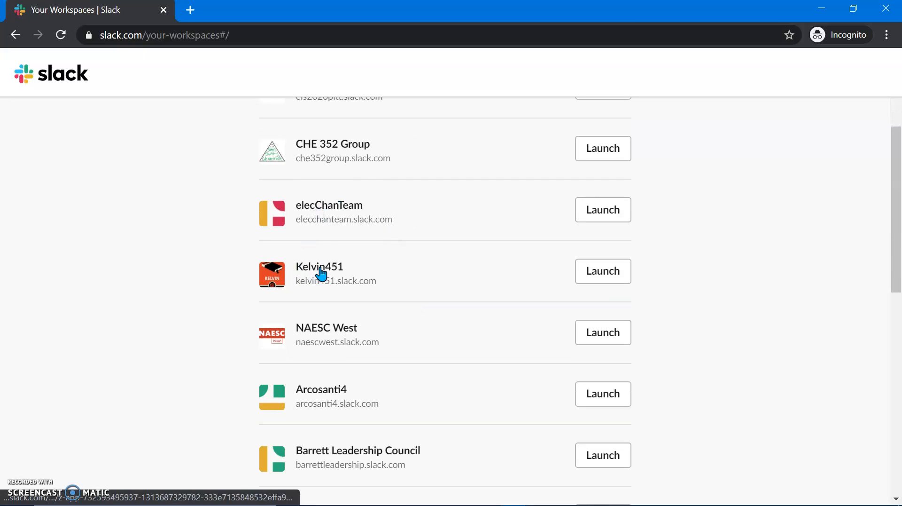
pyautogui.scroll(-1, 447, 284)
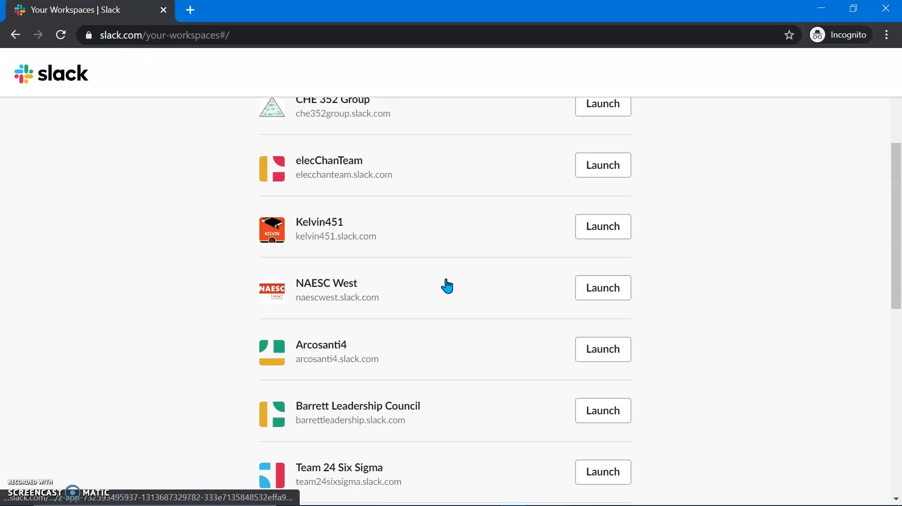
pyautogui.scroll(-1, 369, 252)
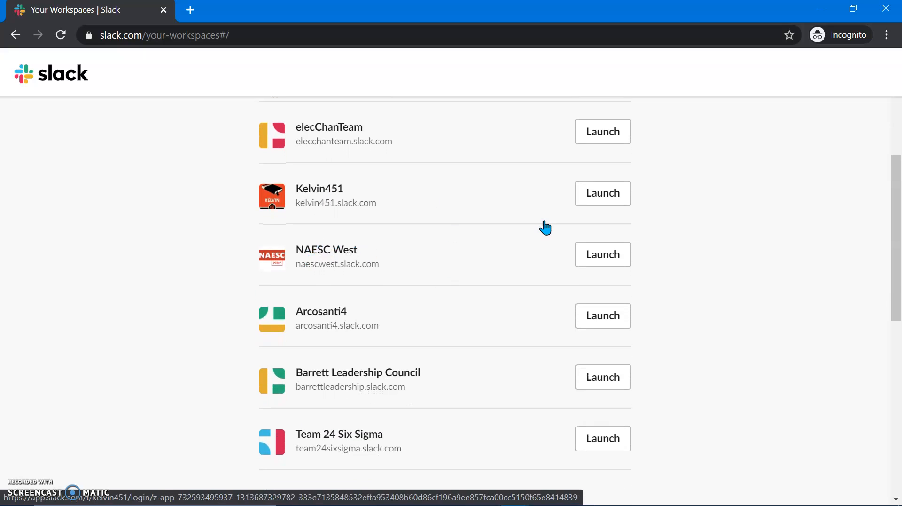
pyautogui.scroll(-2, 545, 226)
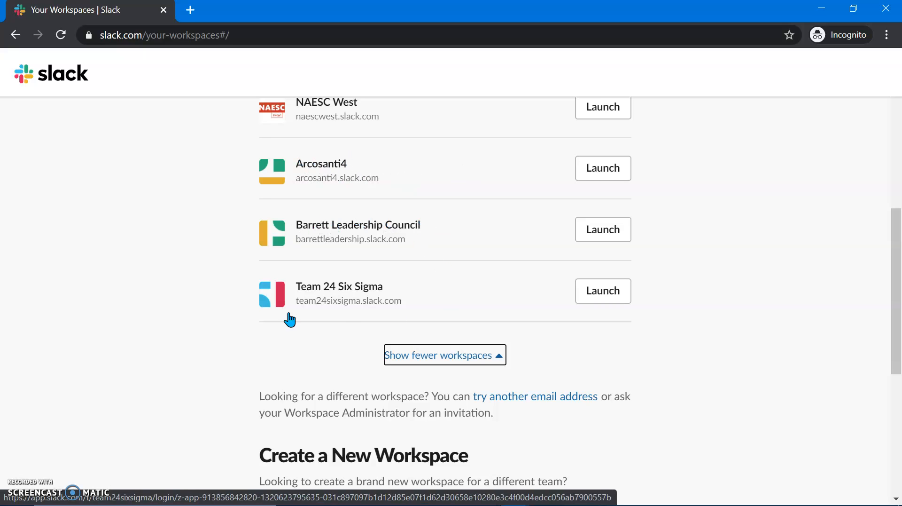
pyautogui.scroll(-1, 290, 319)
pyautogui.scroll(-1, 290, 318)
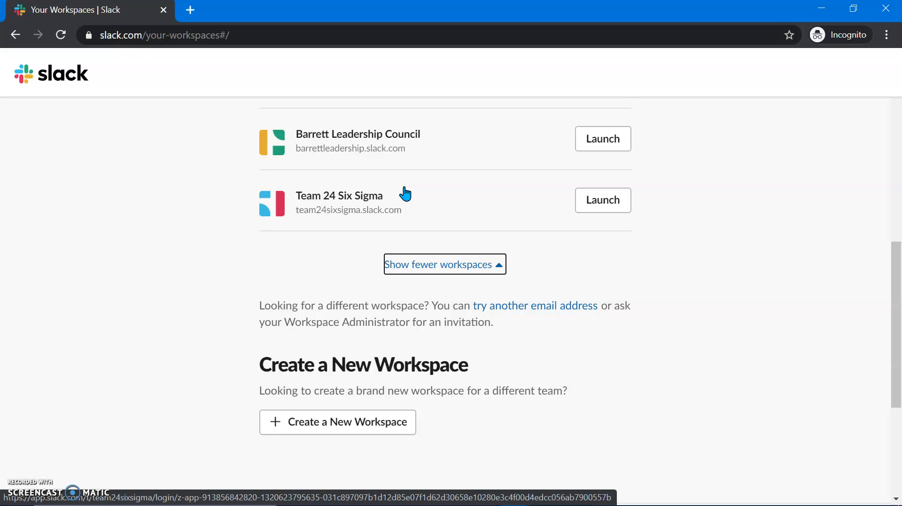
pyautogui.scroll(-2, 406, 194)
pyautogui.scroll(1, 406, 194)
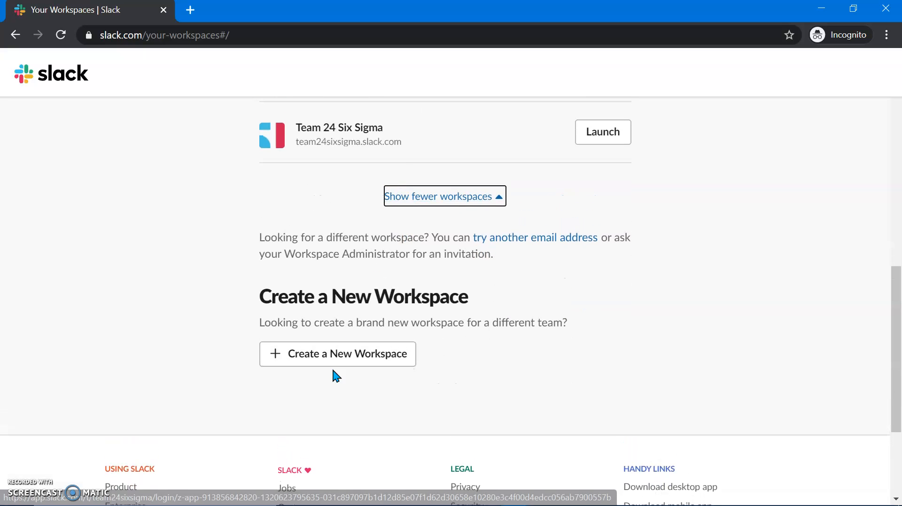
pyautogui.scroll(6, 409, 292)
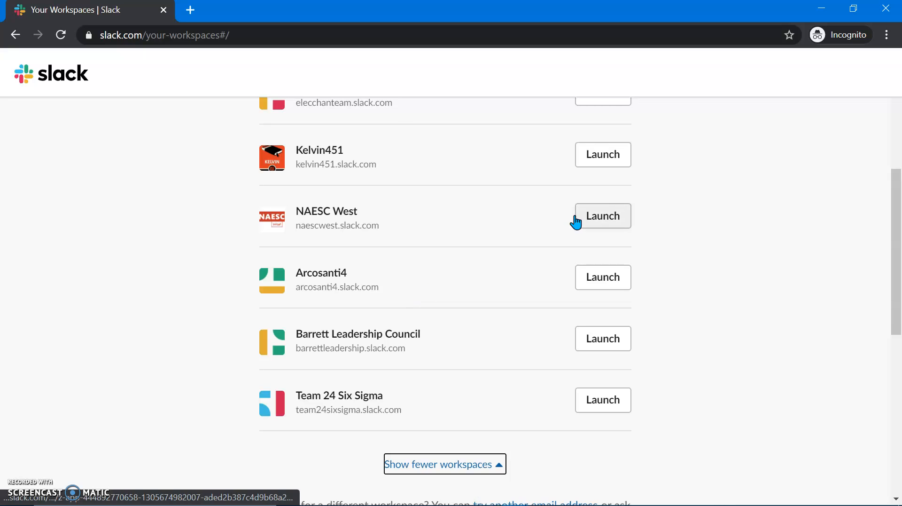
pyautogui.scroll(-7, 575, 221)
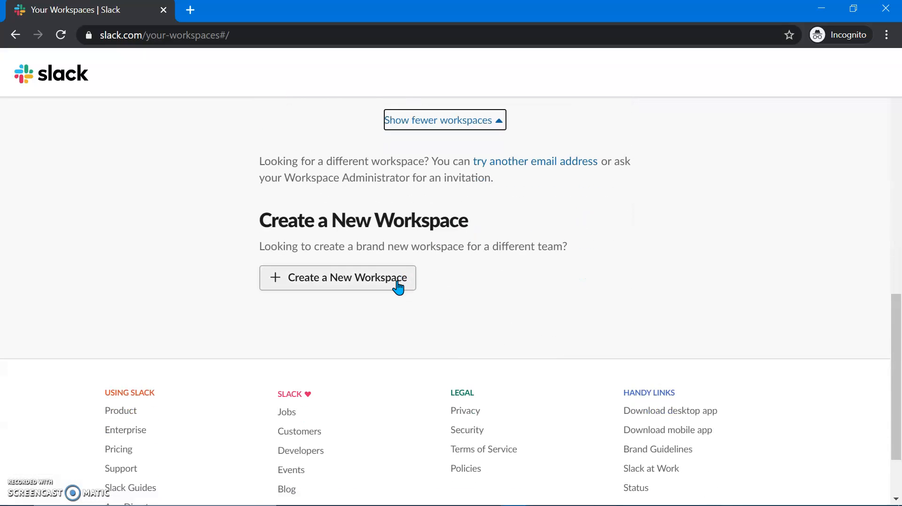
# Start a new workspace with the user's email, opt out of Slack marketing emails, and enter the verification code.
pyautogui.click(399, 287)
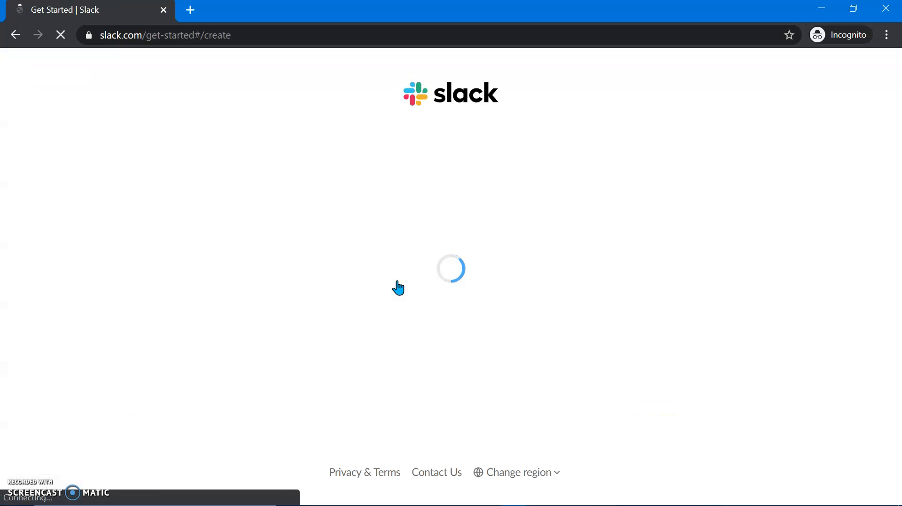
pyautogui.write('S')
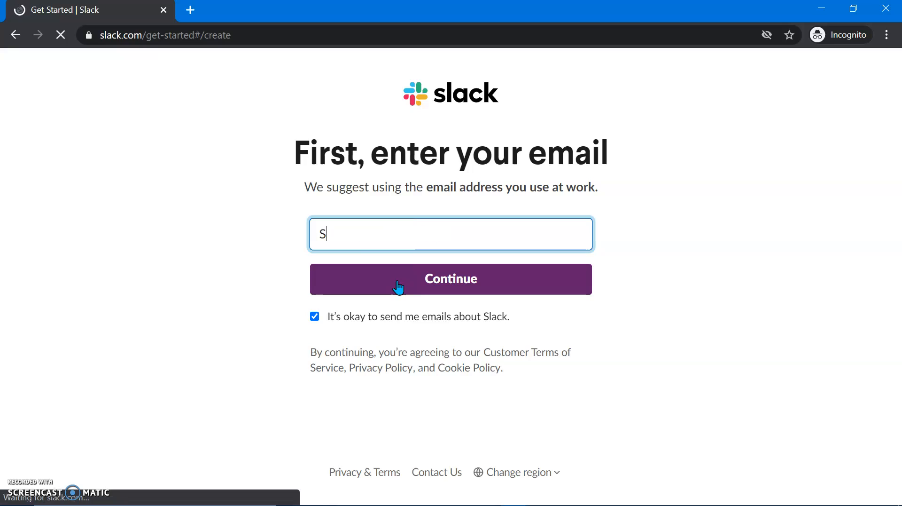
pyautogui.press('BackSpace')
pyautogui.click(401, 319)
pyautogui.click(404, 278)
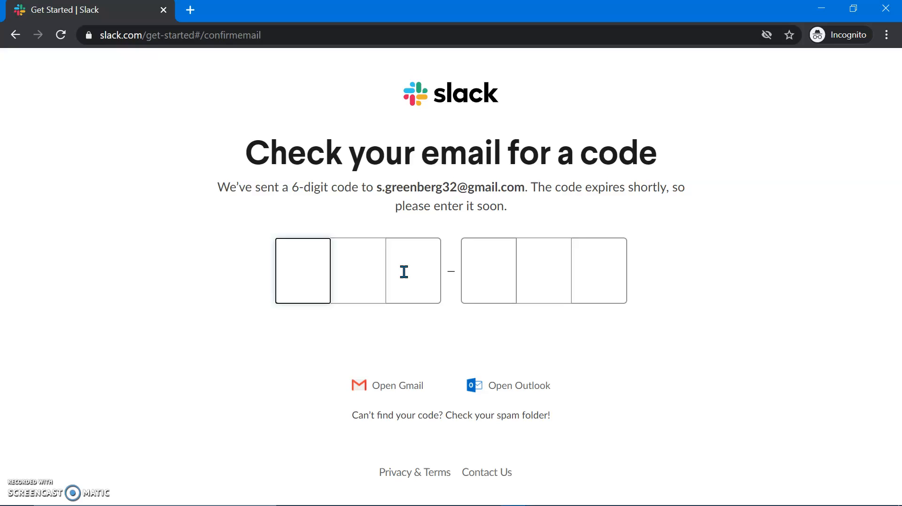
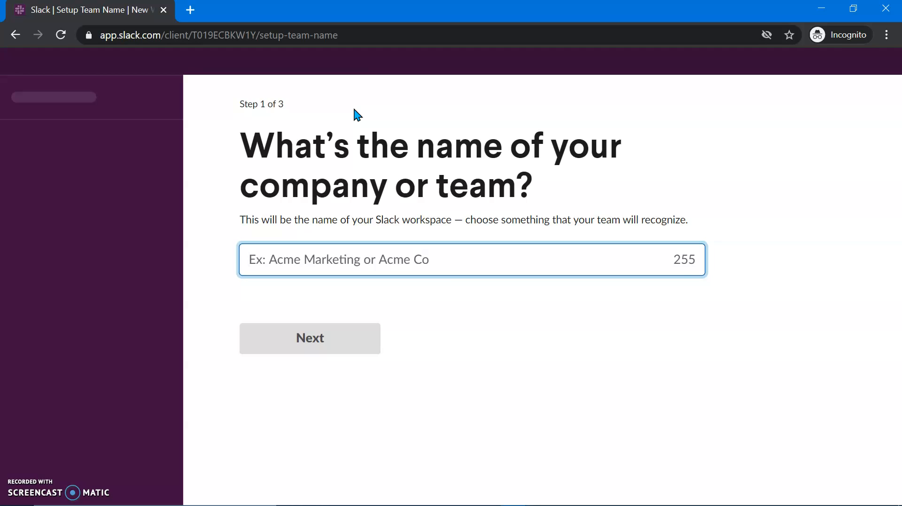
# Name the workspace FSE100Trial and set its first project to Introducing Slack.
pyautogui.write('FSE100Trial')
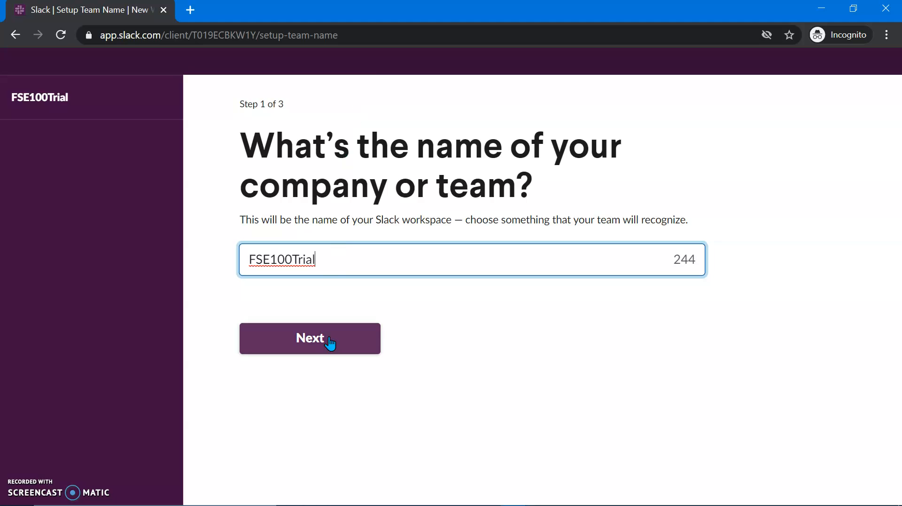
pyautogui.click(325, 349)
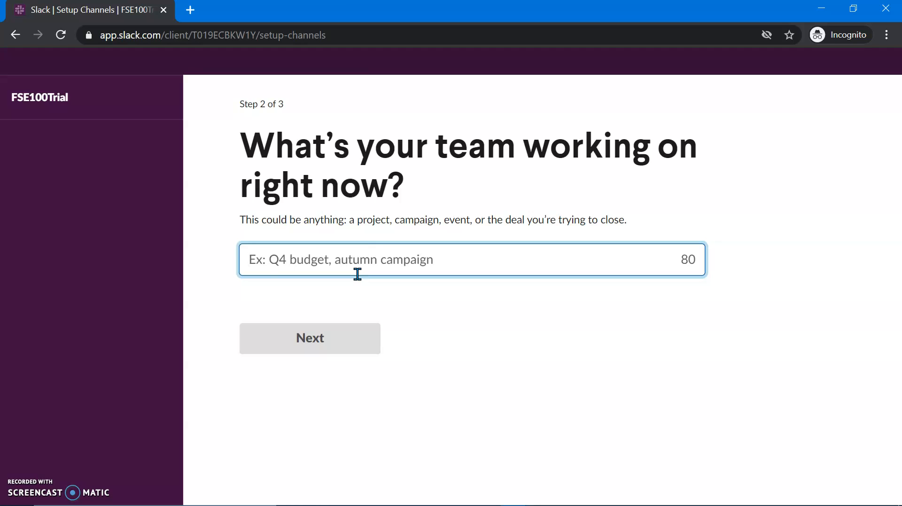
pyautogui.write('Introduci')
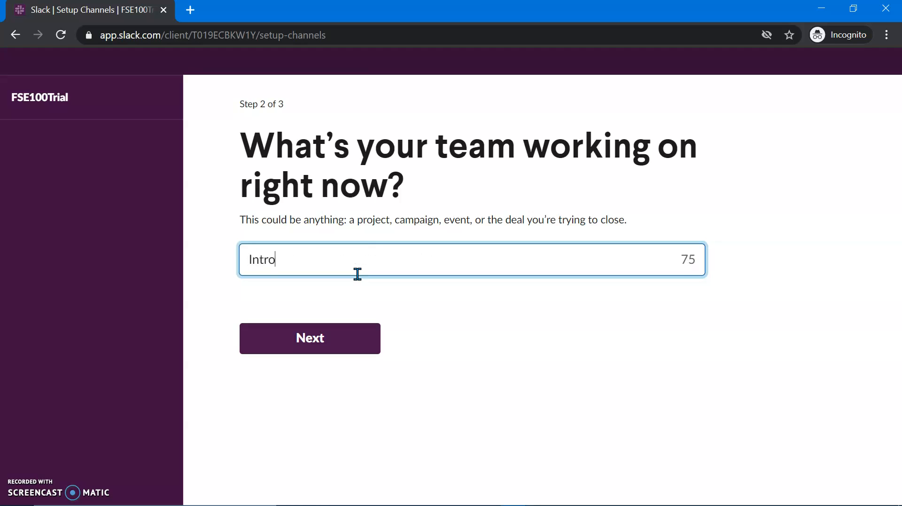
pyautogui.write('lack')
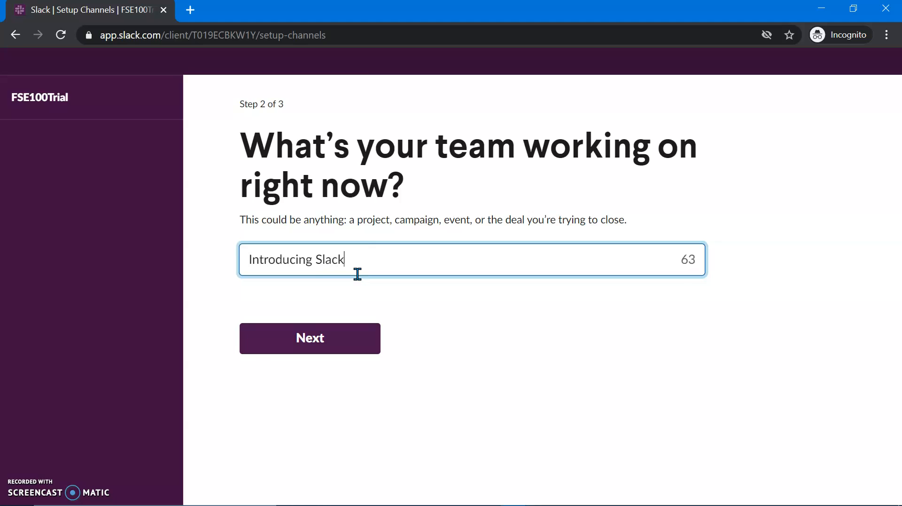
pyautogui.press('Return')
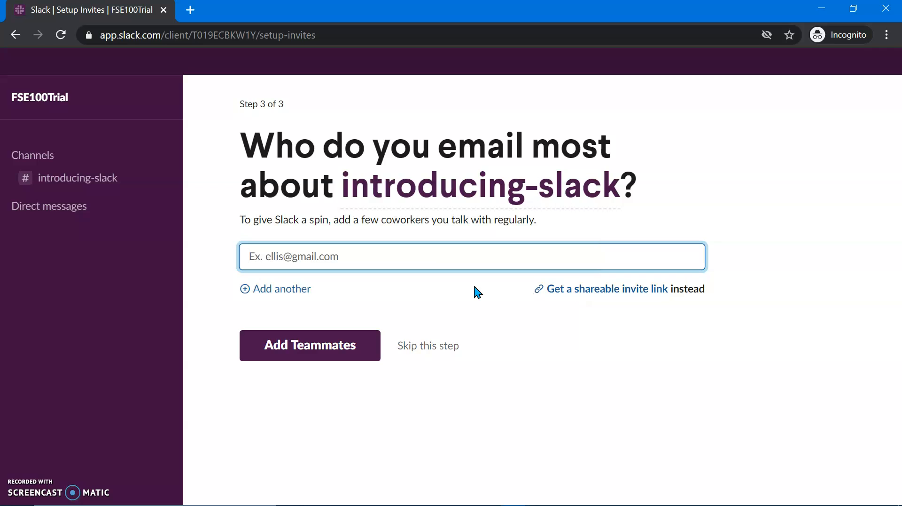
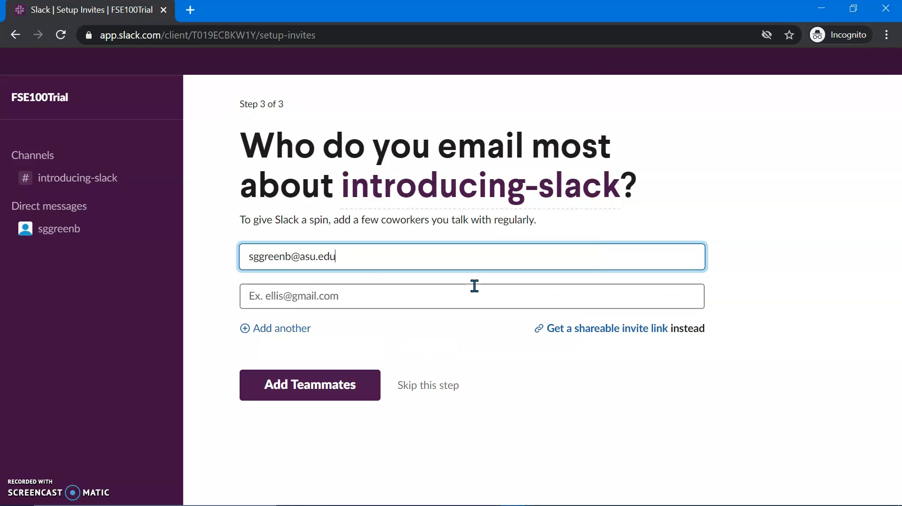
# Add a teammate's email as an invitee and copy the workspace's shareable invite link.
pyautogui.click(423, 298)
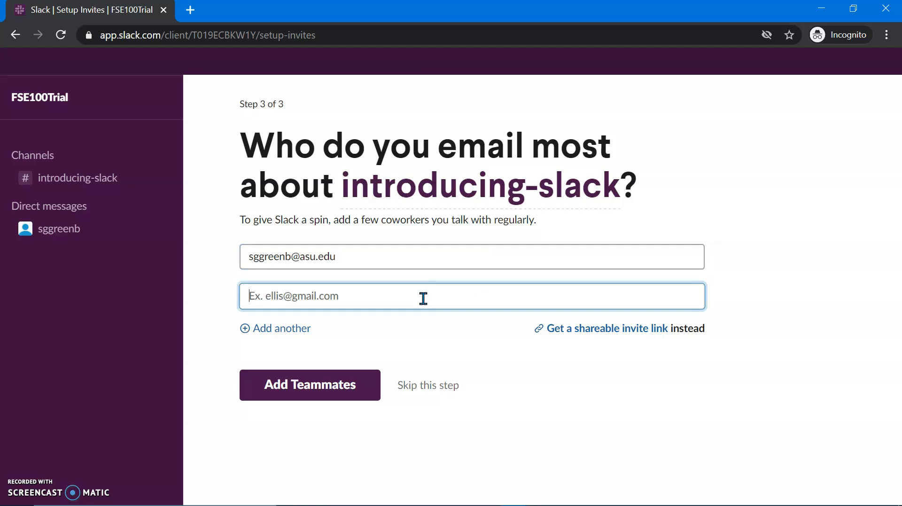
pyautogui.click(583, 333)
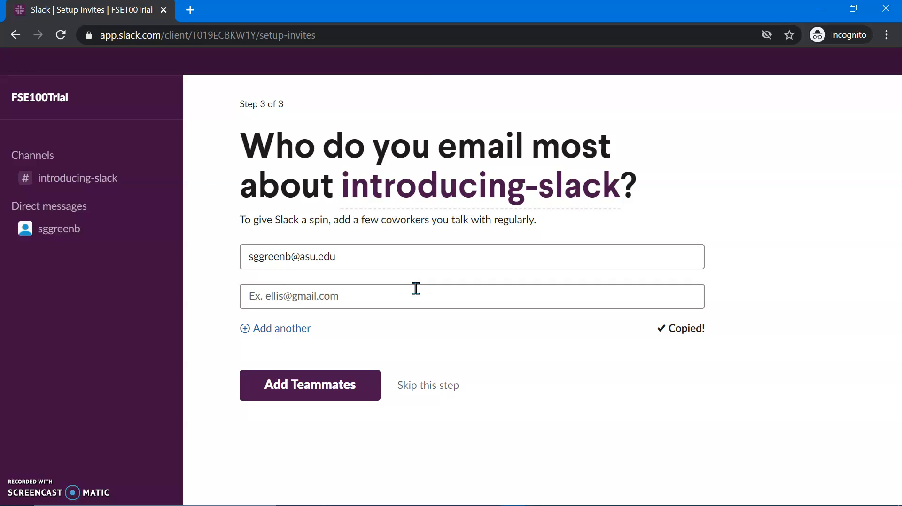
pyautogui.hotkey('ctrl', 't')
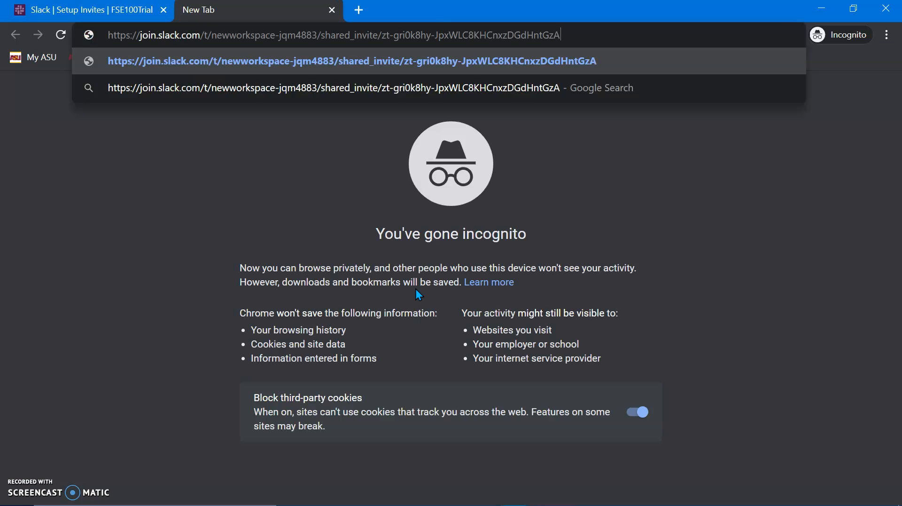
pyautogui.hotkey('ctrl', 'w')
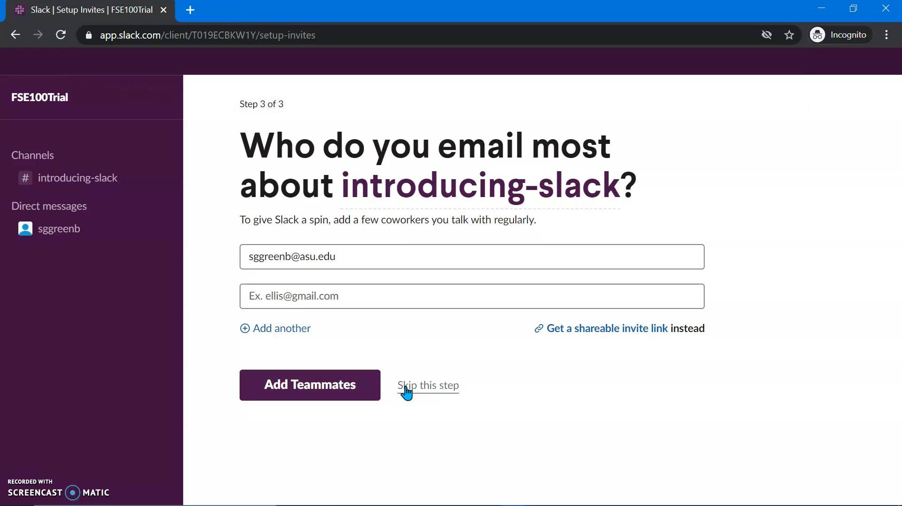
# Send the invitation and dismiss the Meet #introducing-slack welcome popup.
pyautogui.click(308, 385)
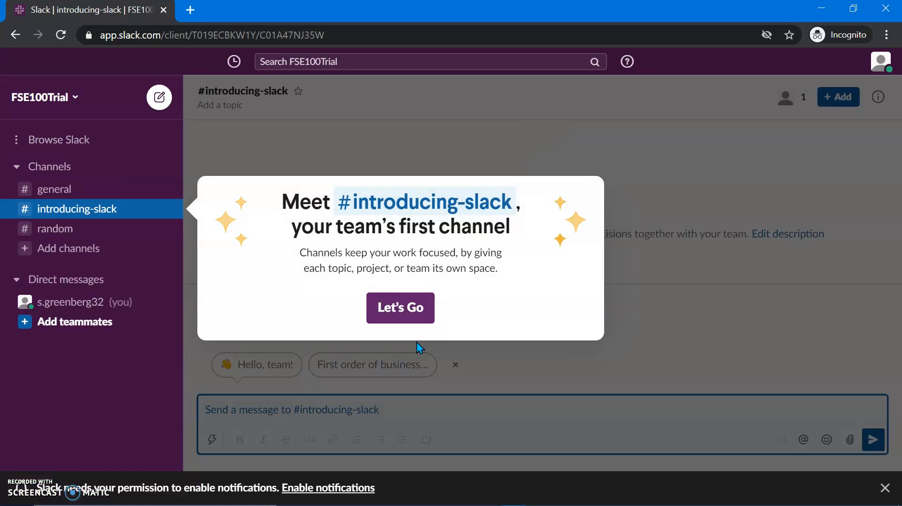
pyautogui.click(400, 308)
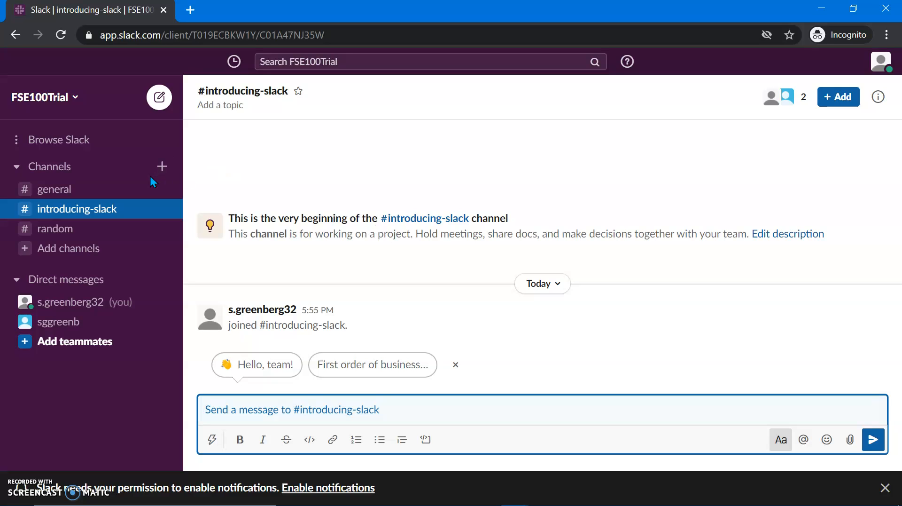
pyautogui.click(111, 192)
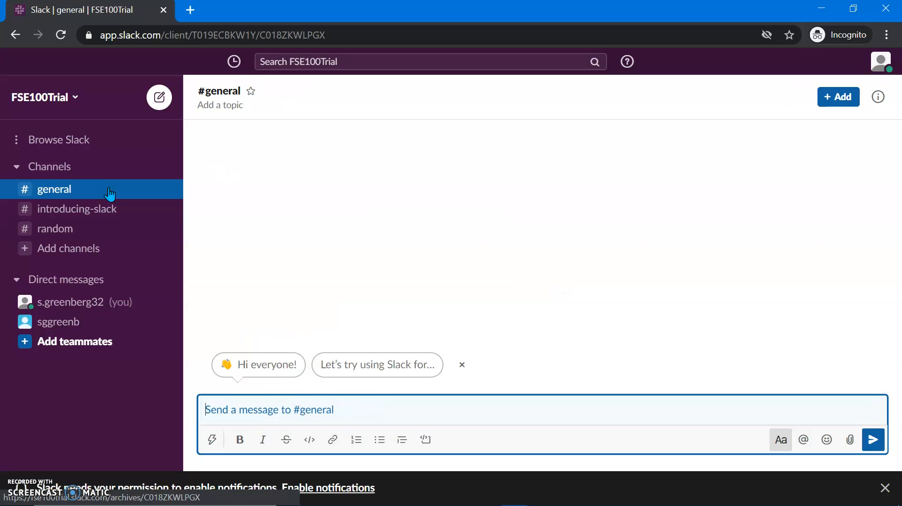
pyautogui.click(71, 230)
pyautogui.click(92, 212)
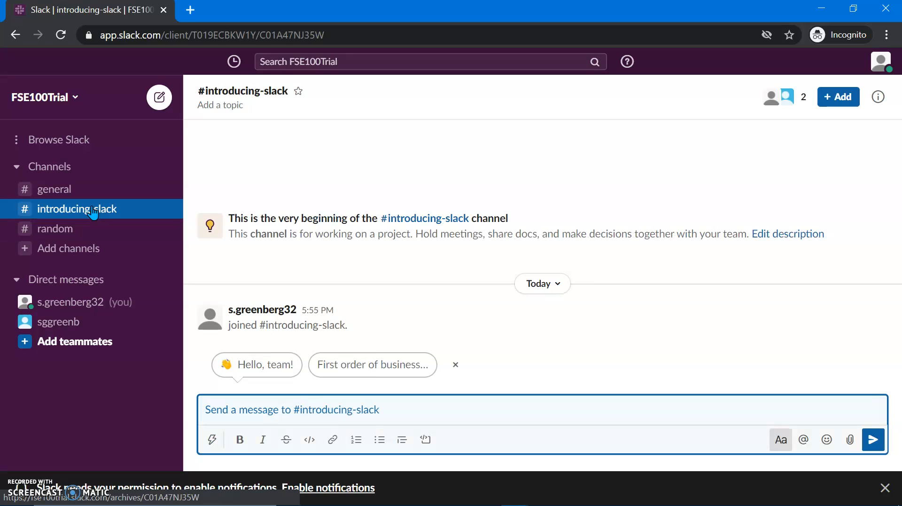
pyautogui.rightClick(153, 206)
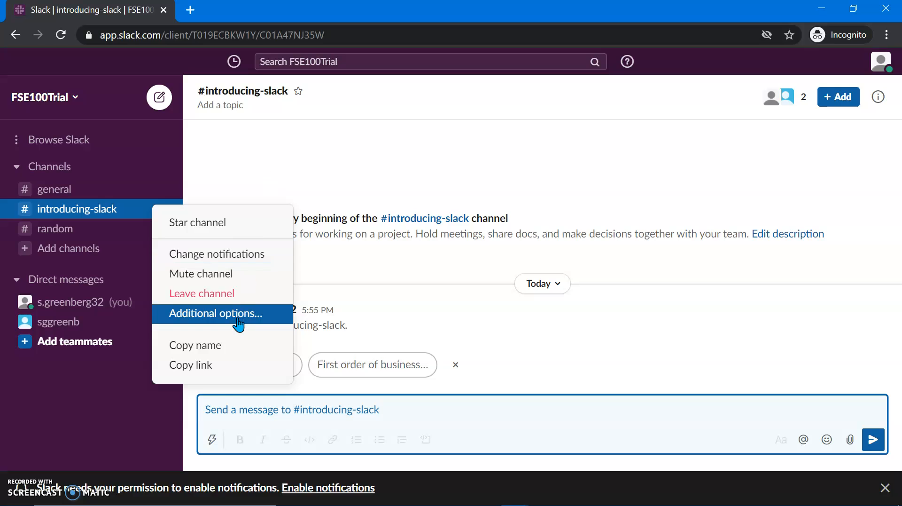
pyautogui.click(249, 189)
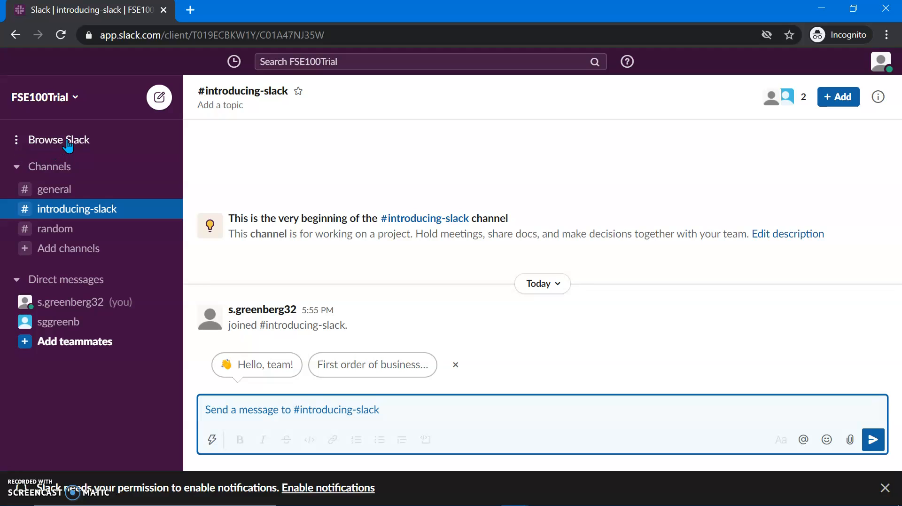
pyautogui.click(19, 141)
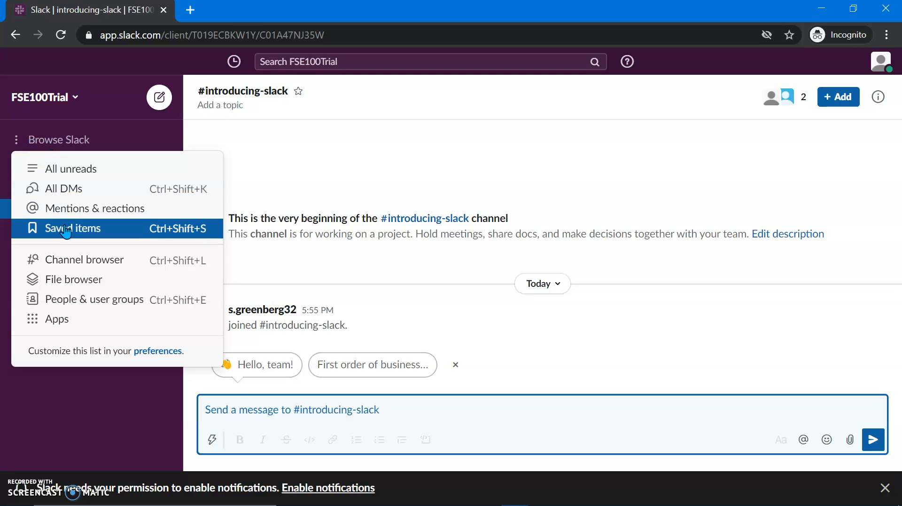
pyautogui.click(333, 143)
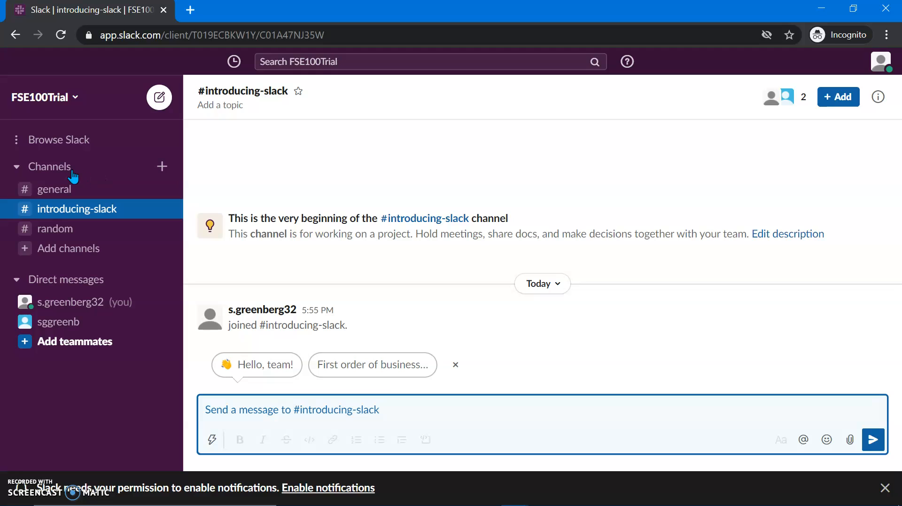
# Open #general and post the test messages 'Message 1' and 'Message'.
pyautogui.click(45, 191)
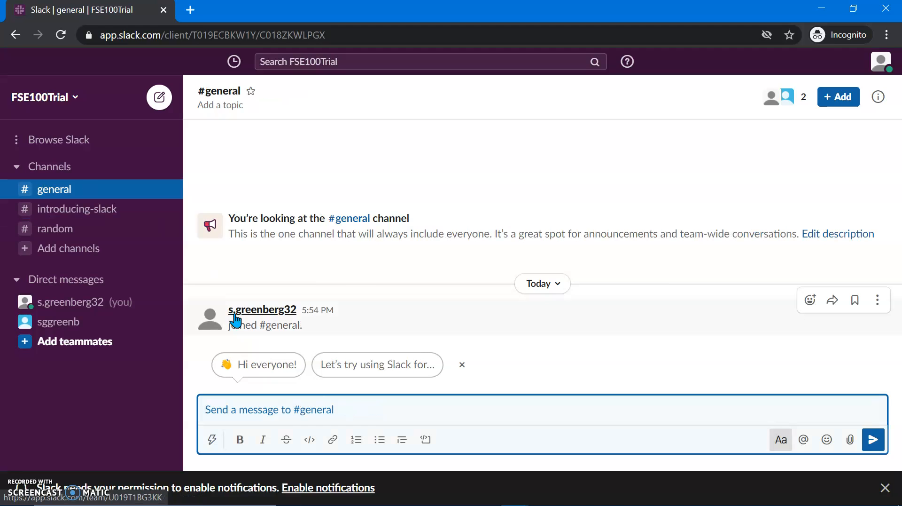
pyautogui.write('MEs')
pyautogui.press('BackSpace')
pyautogui.write('ssage')
pyautogui.hotkey('ctrl', 'a')
pyautogui.press('Right')
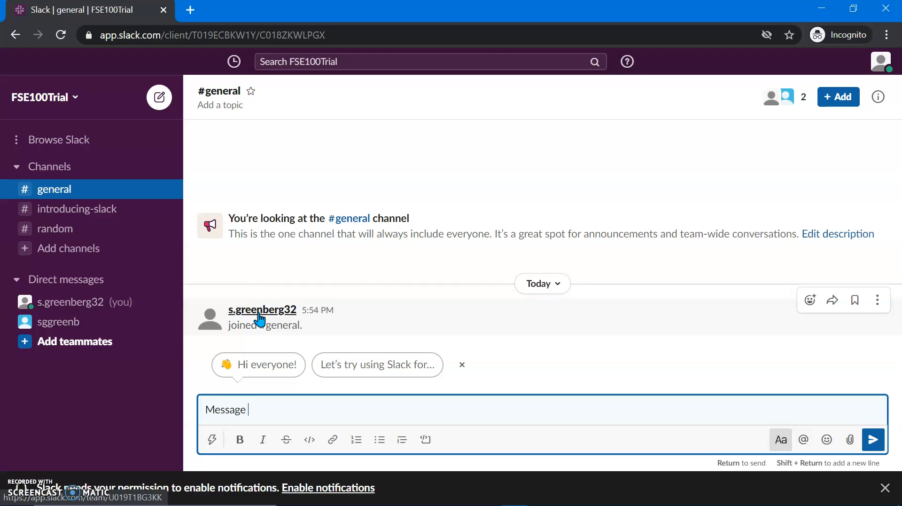
pyautogui.write('1')
pyautogui.press('Return')
pyautogui.write('Message')
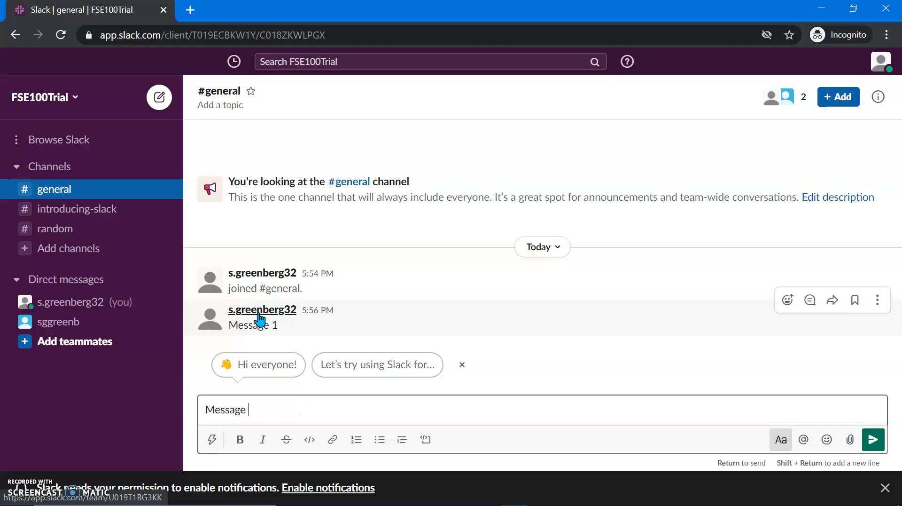
pyautogui.press('Return')
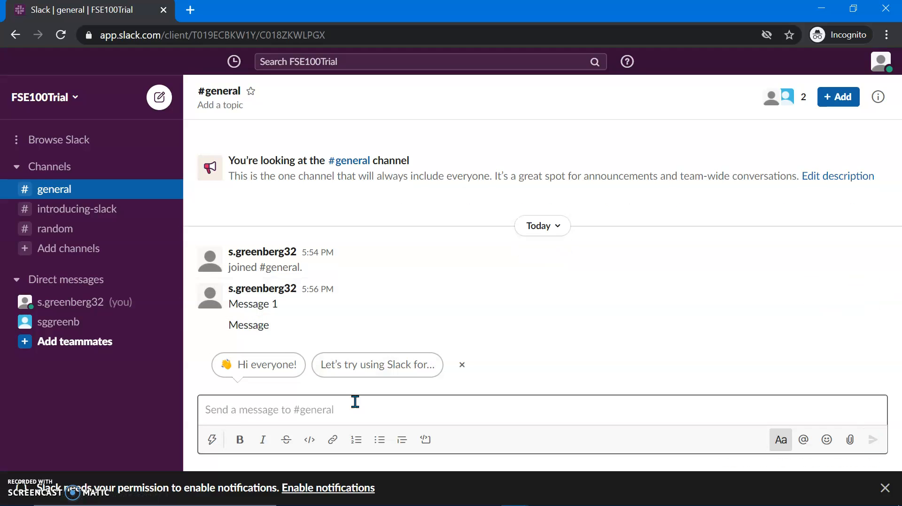
# Post 'Message 3', 'Message 4', and 'The temperature reading was 98 F'.
pyautogui.write('Message 3')
pyautogui.press('Return')
pyautogui.write('Message 4')
pyautogui.press('Return')
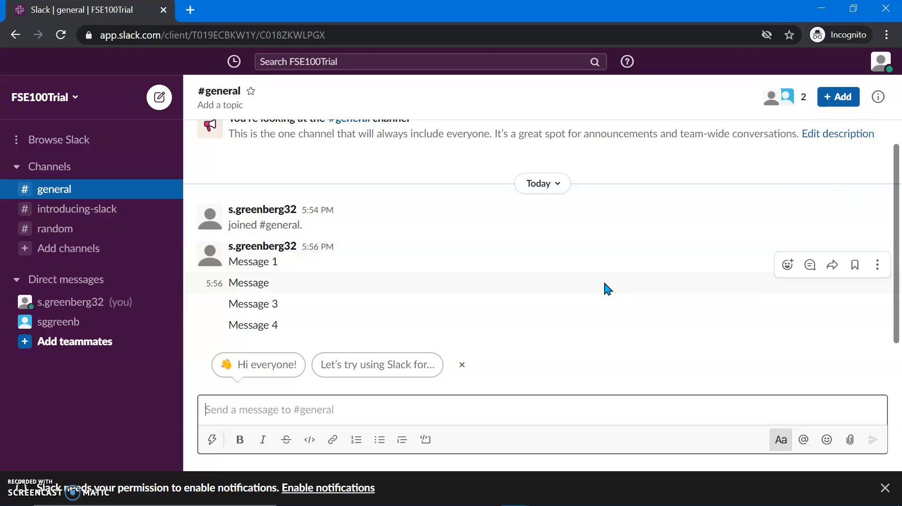
pyautogui.write('The tempe')
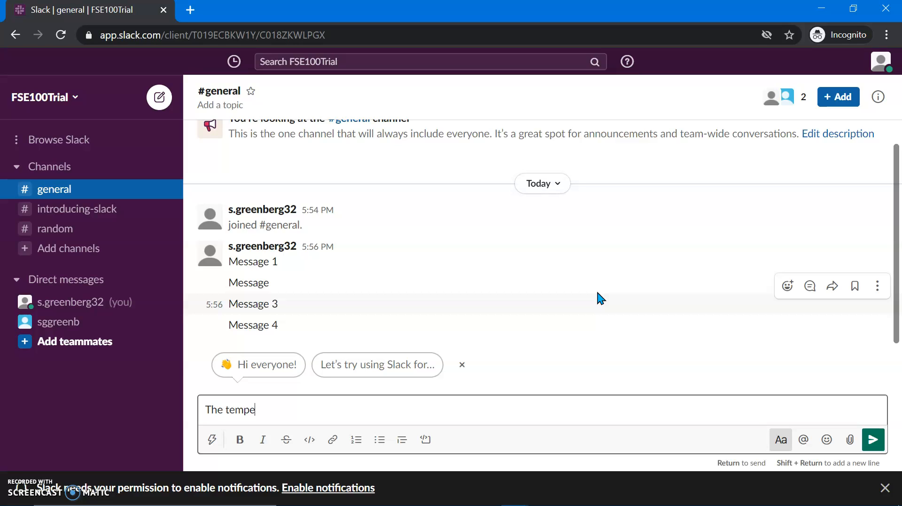
pyautogui.write('rature reading was 98 F')
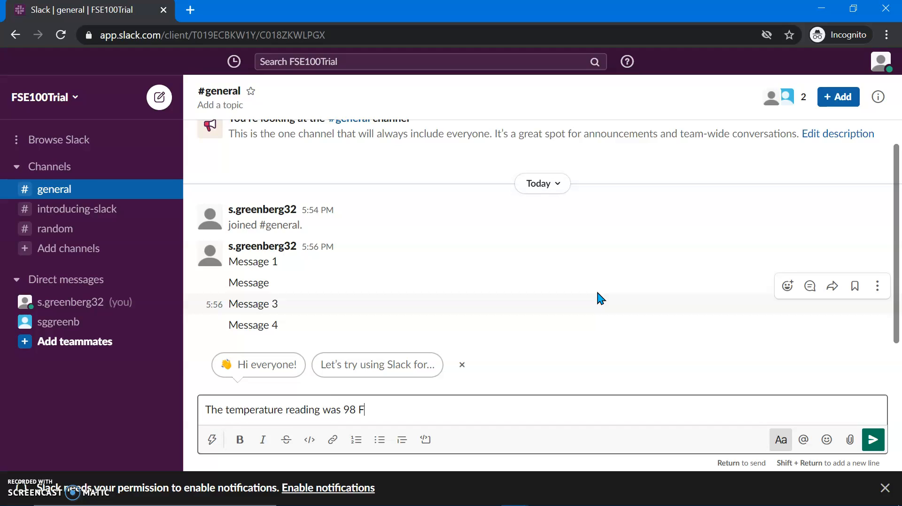
pyautogui.press('Return')
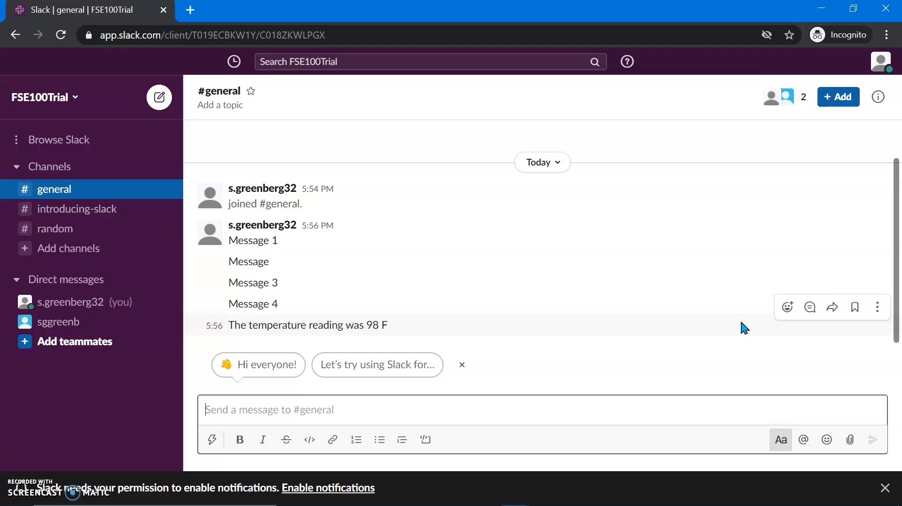
# Edit the temperature message through its More actions menu, changing 98 to 89, and save.
pyautogui.click(878, 308)
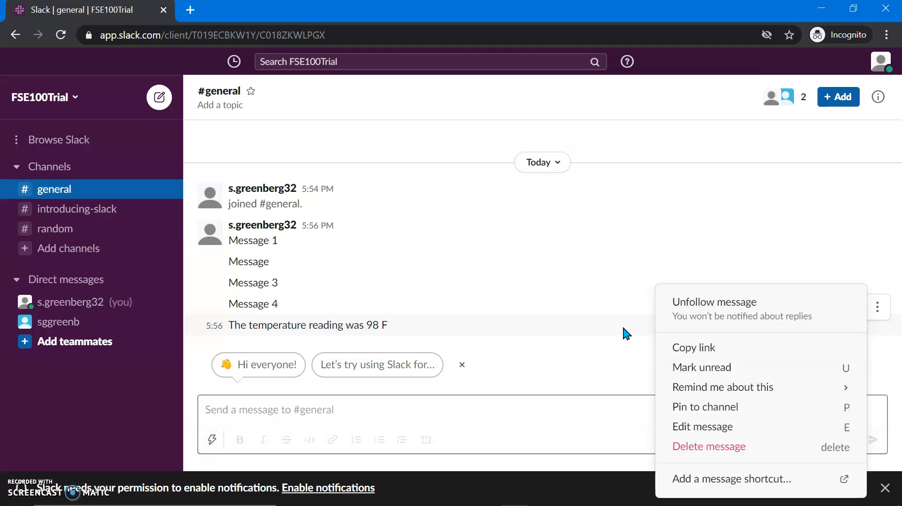
pyautogui.click(623, 326)
pyautogui.click(877, 306)
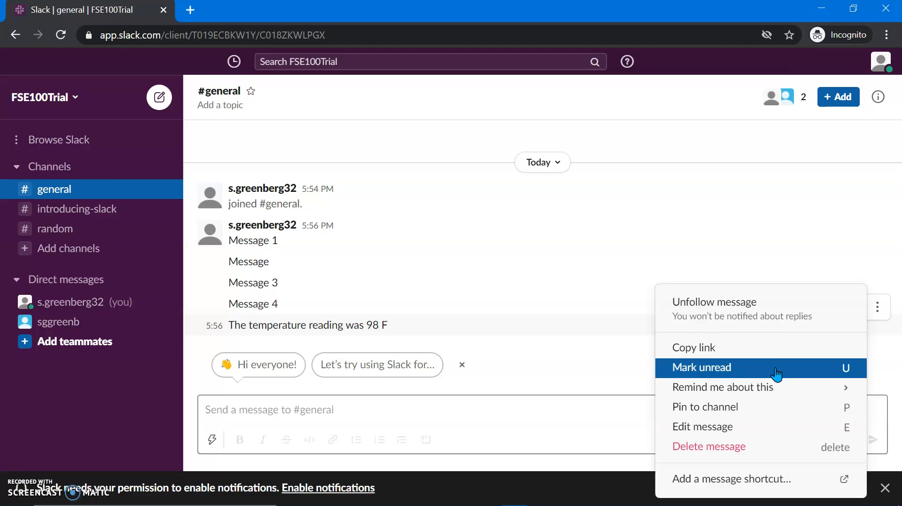
pyautogui.moveTo(778, 389)
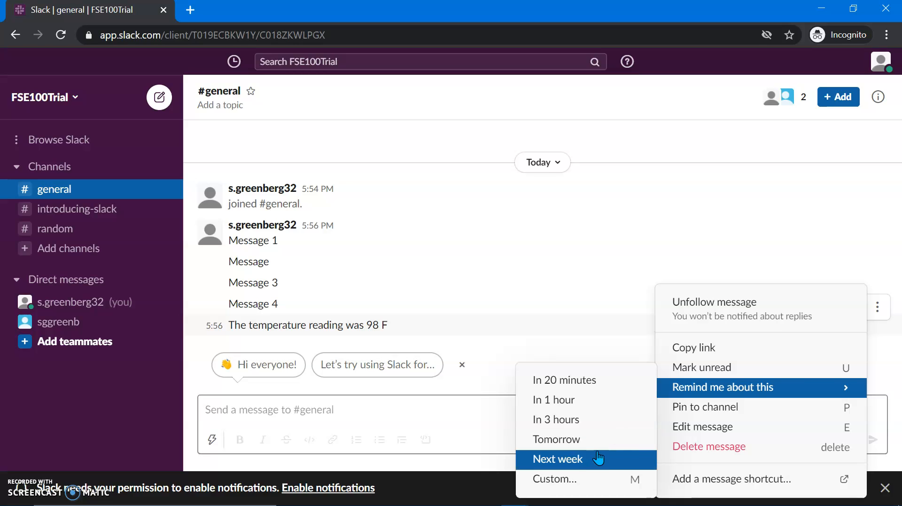
pyautogui.click(700, 428)
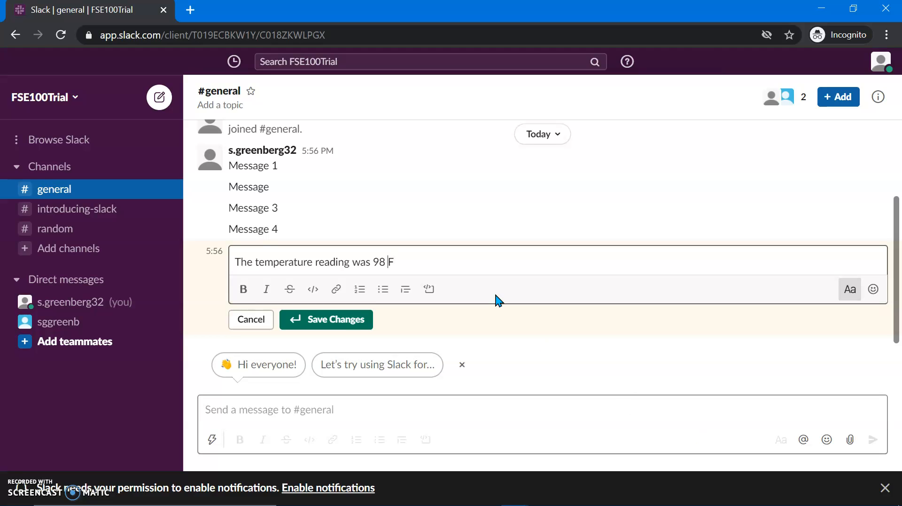
pyautogui.hotkey('shift', 'Left')
pyautogui.hotkey('shift', 'Left')
pyautogui.write('89')
pyautogui.click(366, 319)
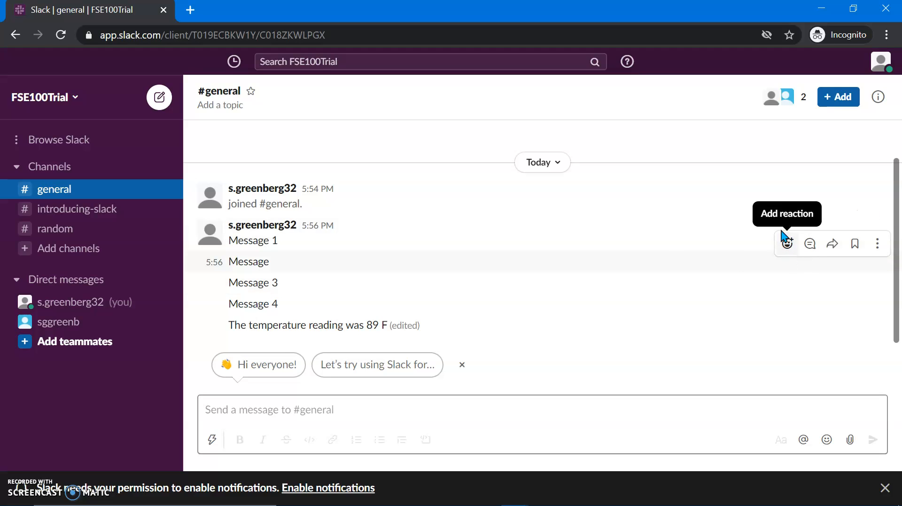
# React to Message 1 with a thumbs-up found by searching the emoji picker.
pyautogui.click(788, 215)
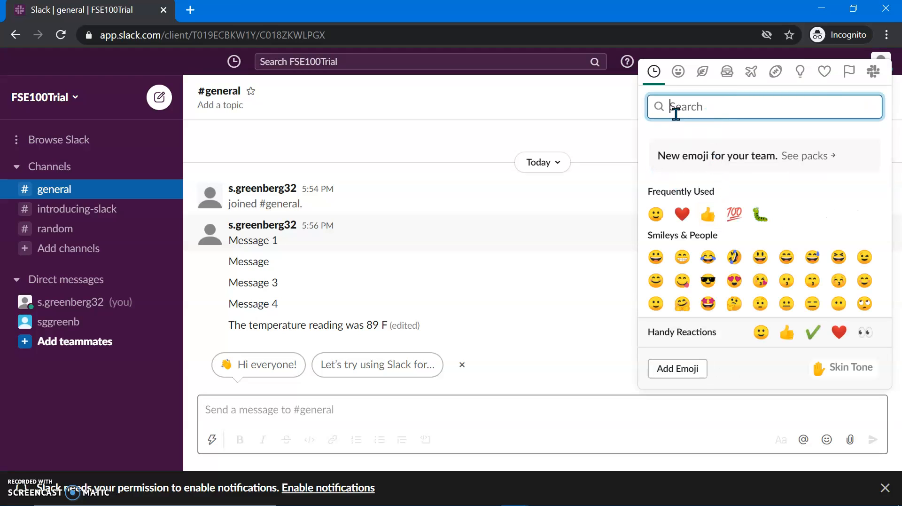
pyautogui.click(677, 73)
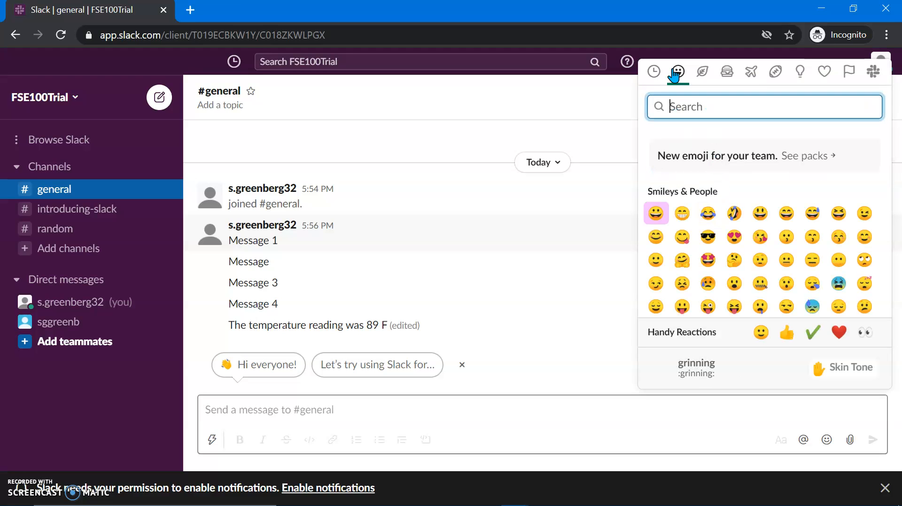
pyautogui.click(711, 80)
pyautogui.click(726, 76)
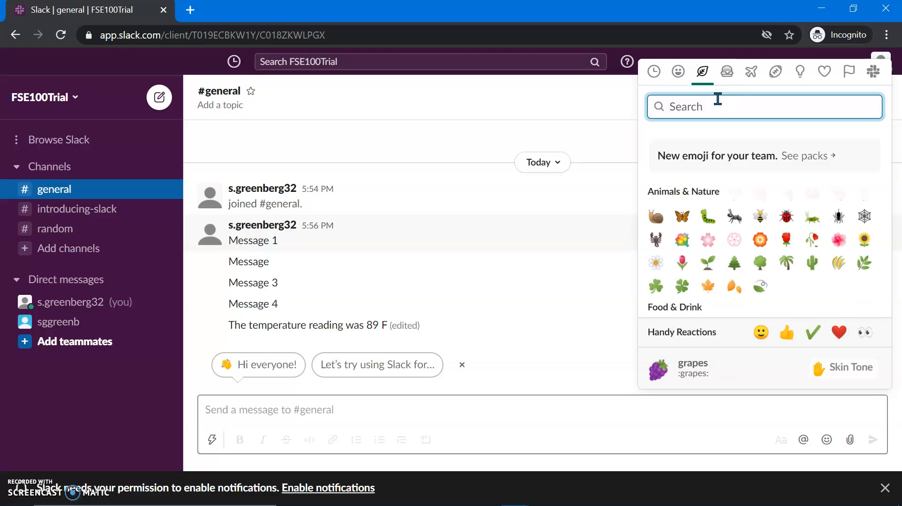
pyautogui.write('thums')
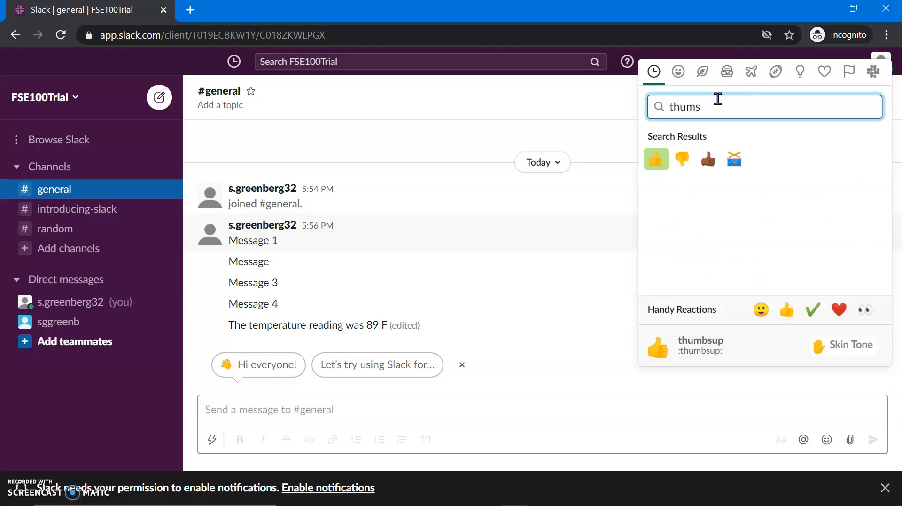
pyautogui.press('Return')
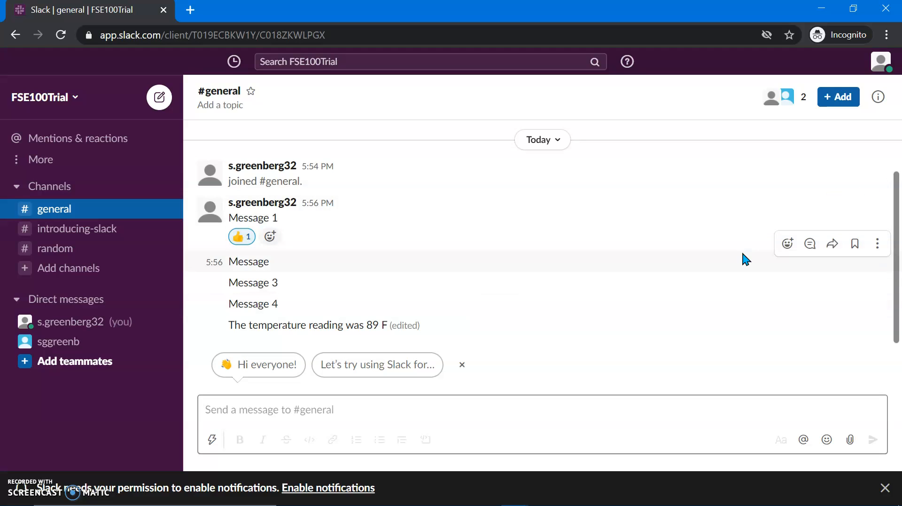
# Reply 'Did you mean Message 2' in a thread on the 'Message' post.
pyautogui.click(807, 244)
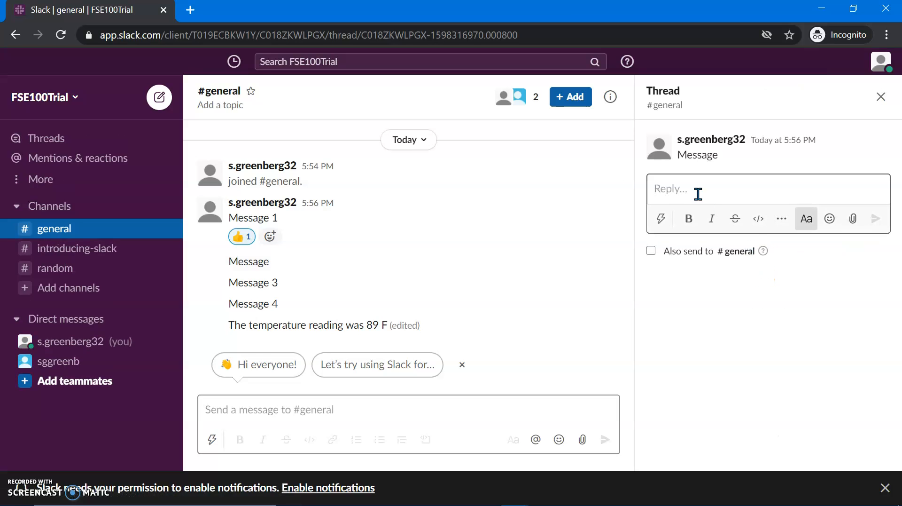
pyautogui.write('Did y')
pyautogui.write('ou mean MEssag')
pyautogui.write('e')
pyautogui.press('BackSpace')
pyautogui.press('BackSpace')
pyautogui.press('BackSpace')
pyautogui.press('BackSpace')
pyautogui.press('BackSpace')
pyautogui.press('BackSpace')
pyautogui.write('esa')
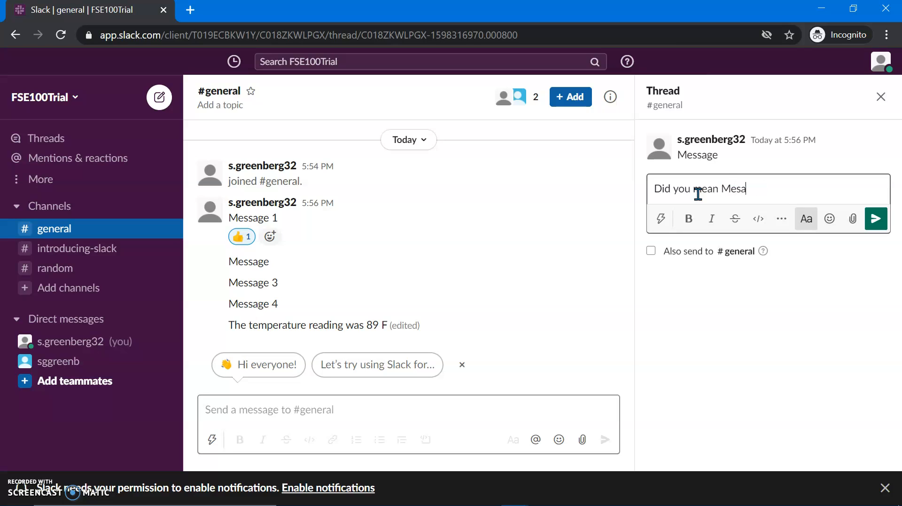
pyautogui.write('sage 2')
pyautogui.press('Return')
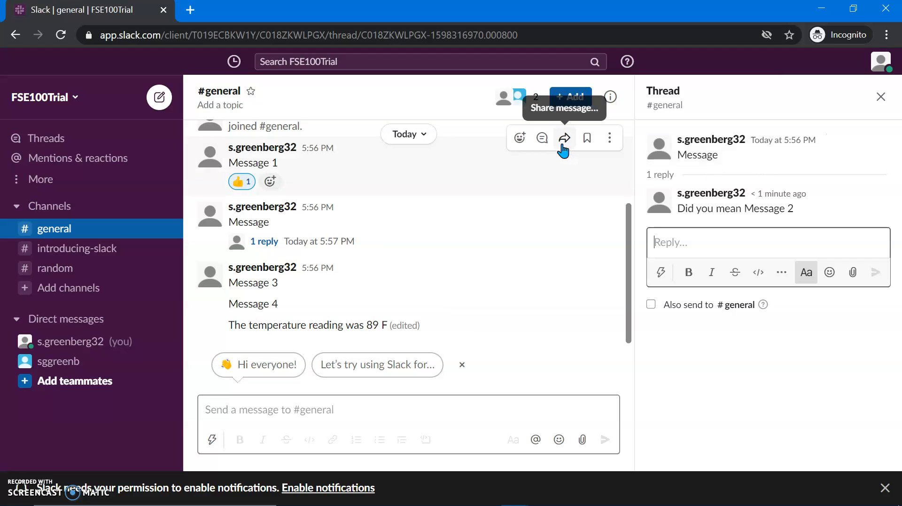
pyautogui.moveTo(320, 324)
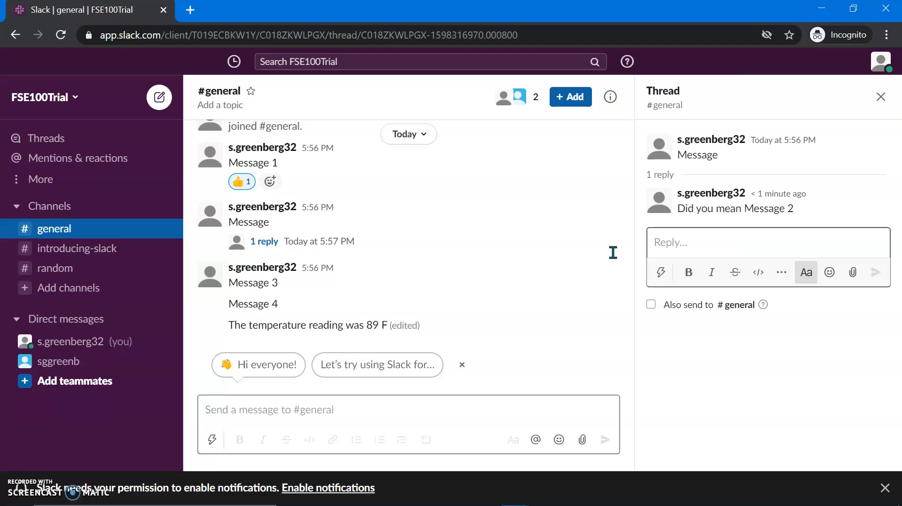
pyautogui.moveTo(521, 297)
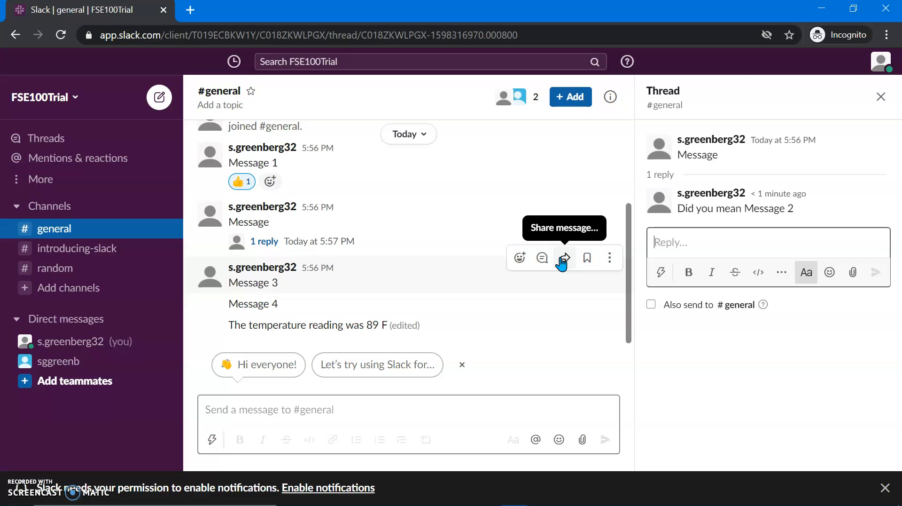
# Share Message 3 from #general into #random with the note 'I felt like doing this'.
pyautogui.click(563, 259)
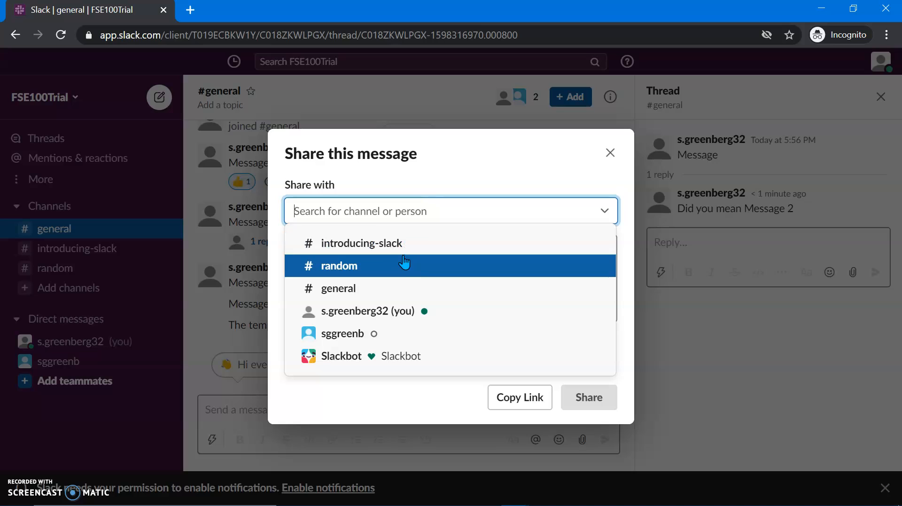
pyautogui.click(403, 265)
pyautogui.click(403, 260)
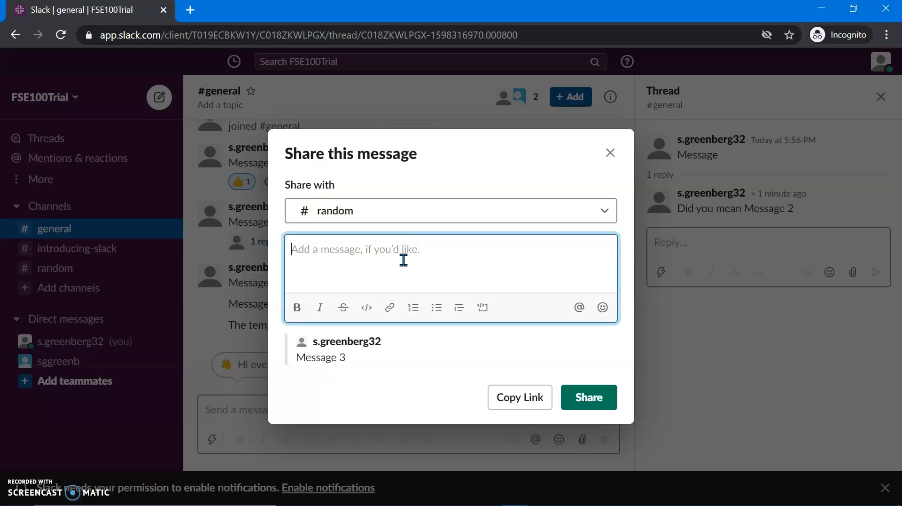
pyautogui.write('I felt like this')
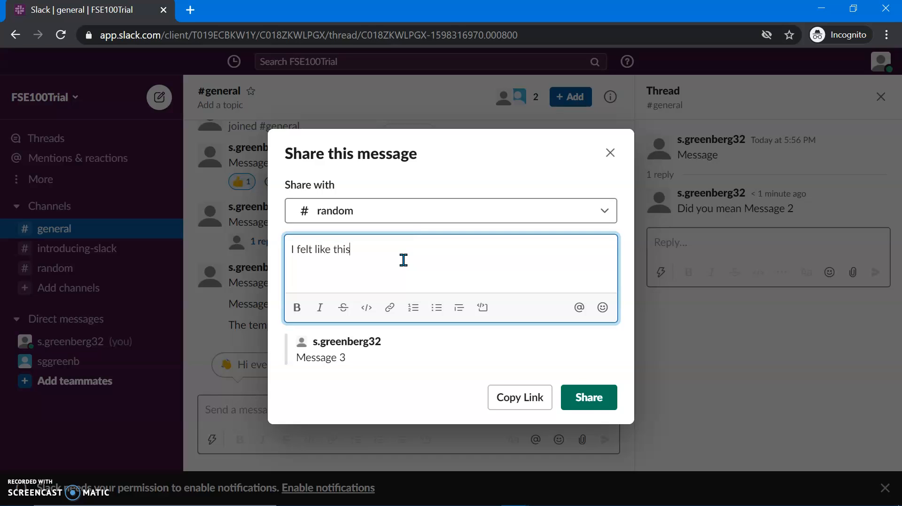
pyautogui.press('BackSpace')
pyautogui.press('BackSpace')
pyautogui.press('BackSpace')
pyautogui.press('BackSpace')
pyautogui.write('doing this')
pyautogui.press('Return')
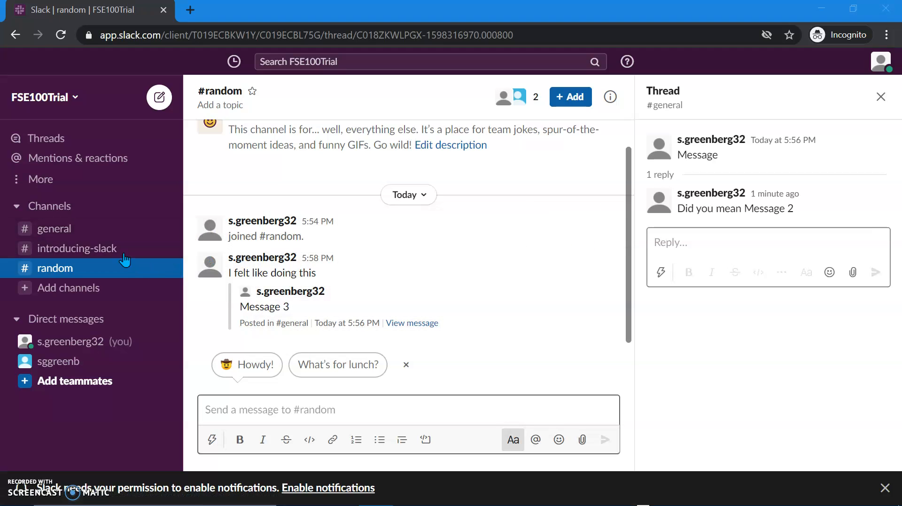
pyautogui.click(87, 228)
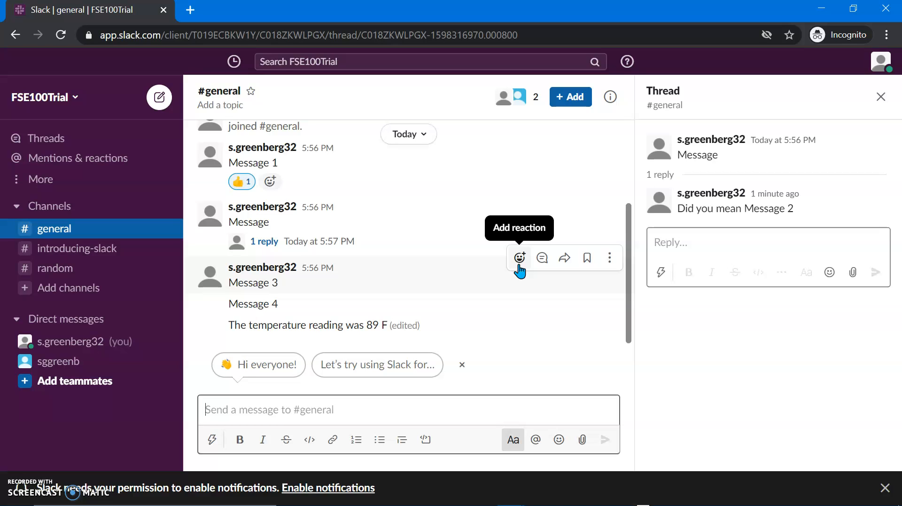
pyautogui.click(519, 265)
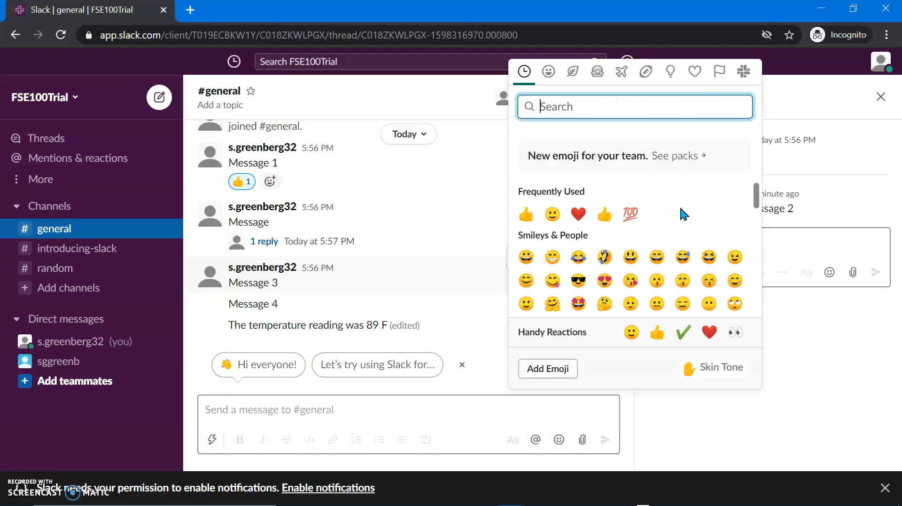
pyautogui.click(743, 72)
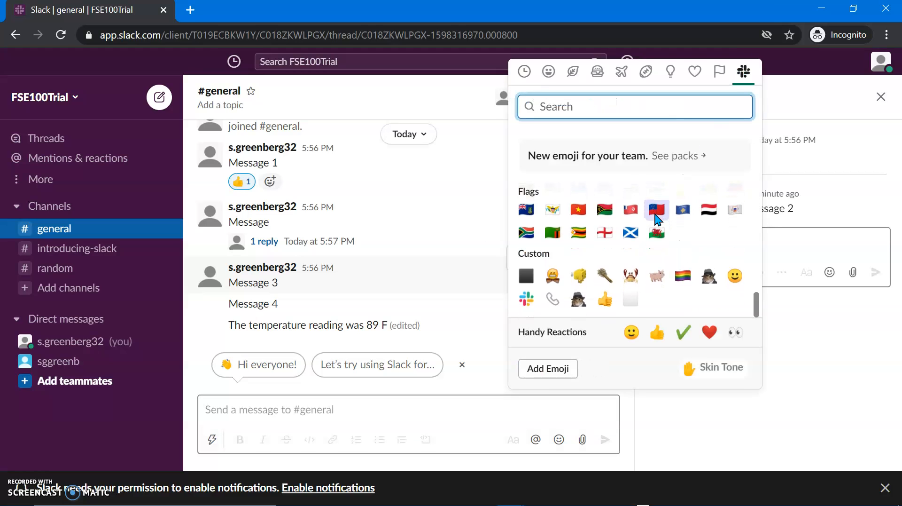
pyautogui.scroll(3, 656, 219)
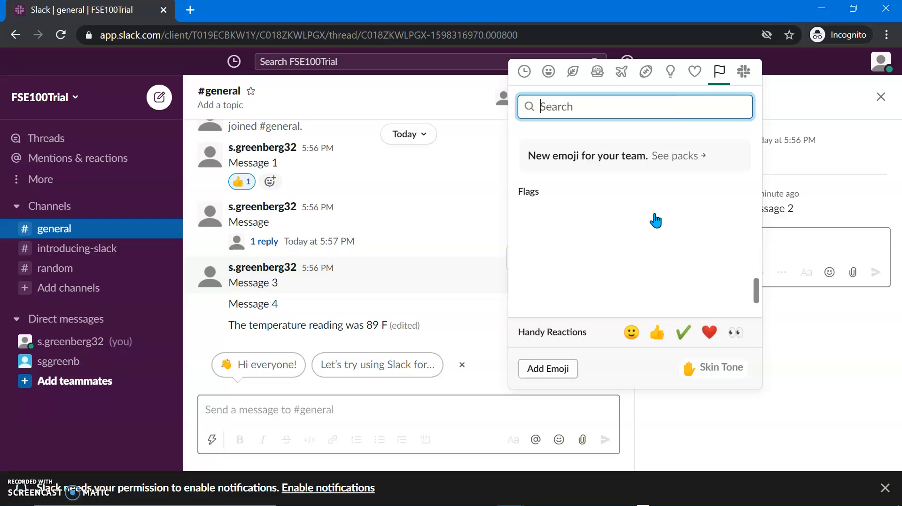
pyautogui.scroll(2, 655, 217)
pyautogui.scroll(-3, 657, 205)
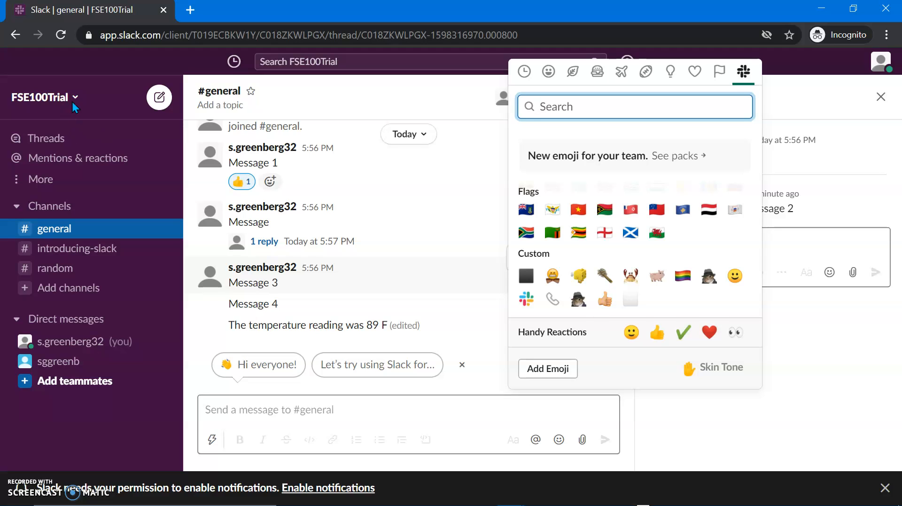
pyautogui.click(331, 120)
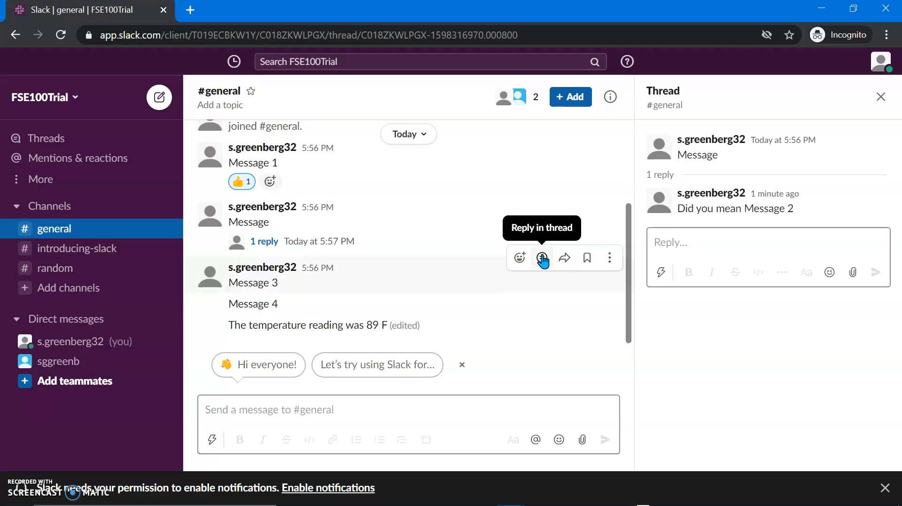
# Save Message 3 for later, check the Saved items list, then go back to #general.
pyautogui.click(578, 260)
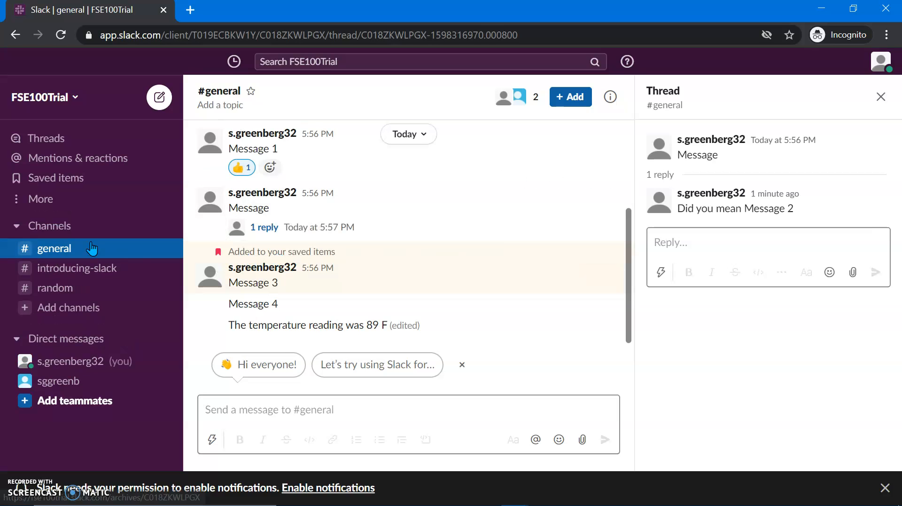
pyautogui.click(61, 183)
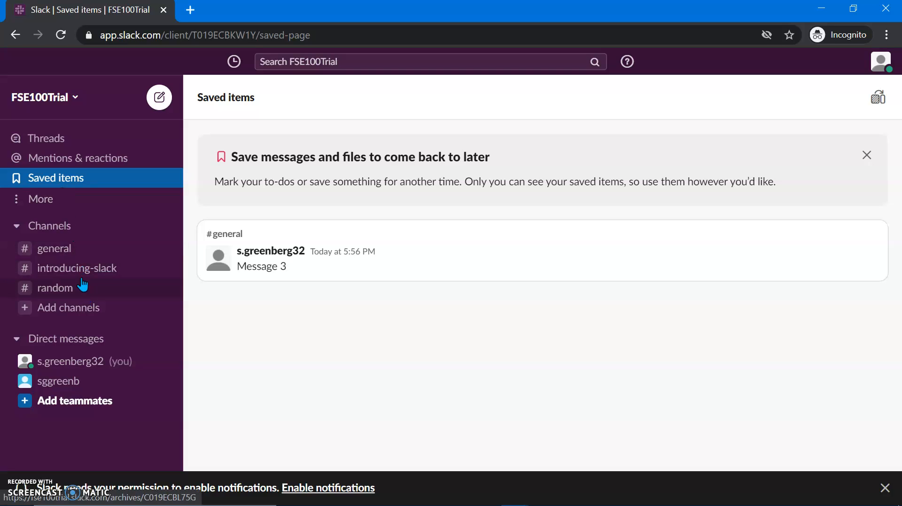
pyautogui.click(70, 258)
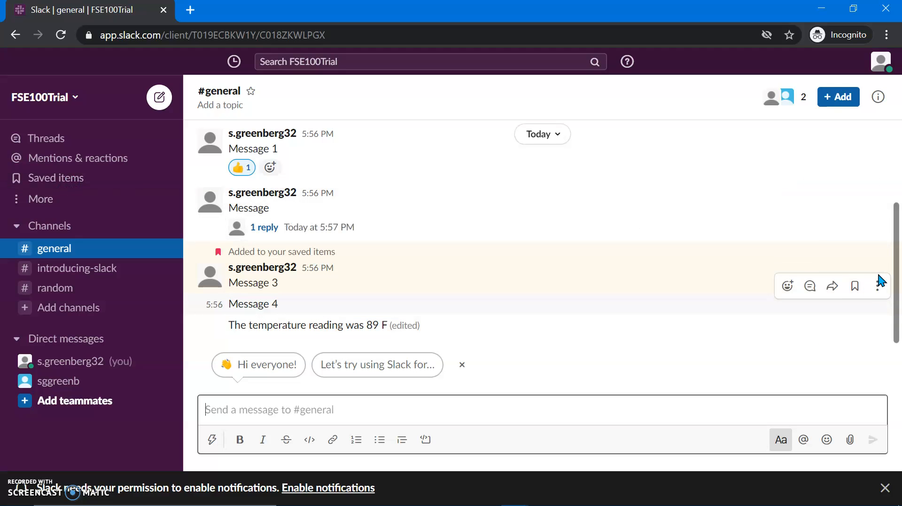
pyautogui.click(878, 285)
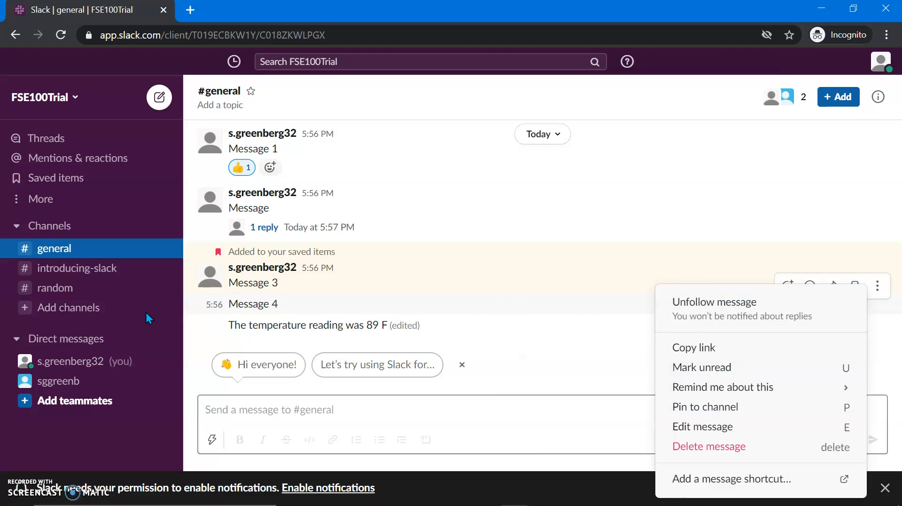
pyautogui.click(101, 374)
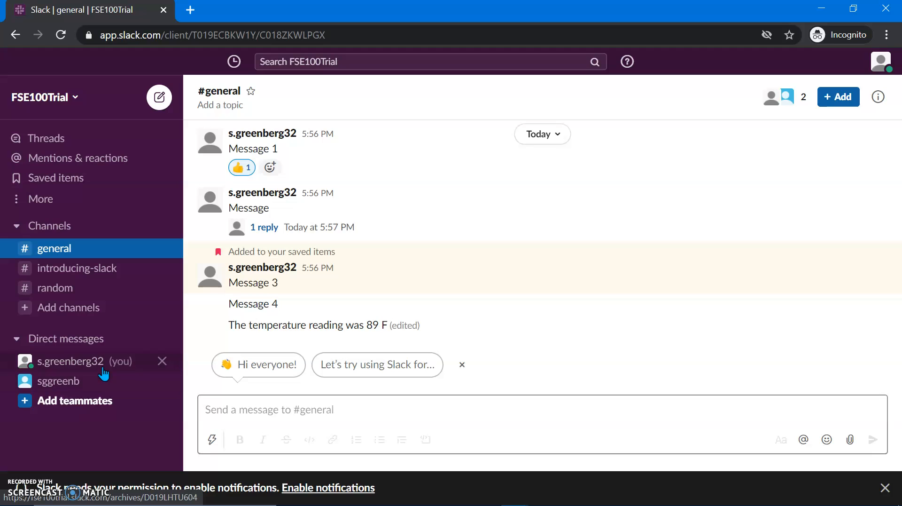
# In your own scratchpad DM, browse the slash commands and enter /remind without sending it.
pyautogui.click(103, 373)
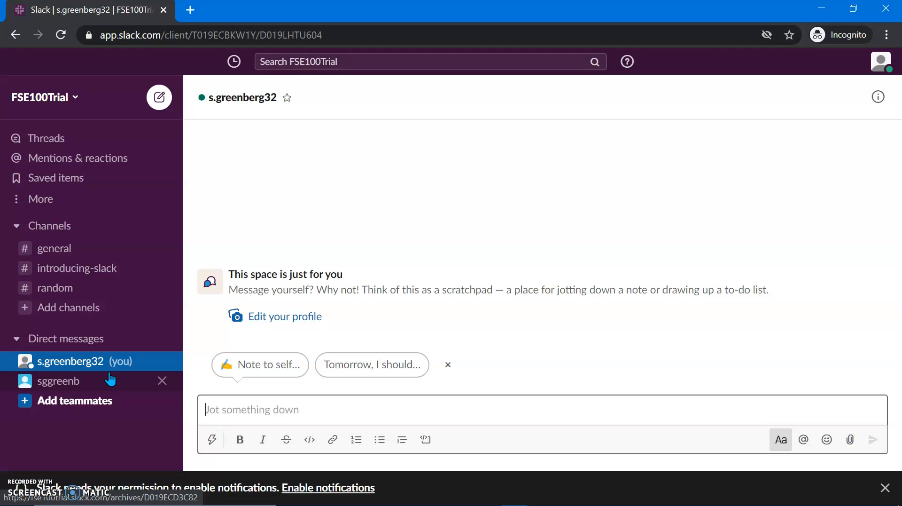
pyautogui.write('/re')
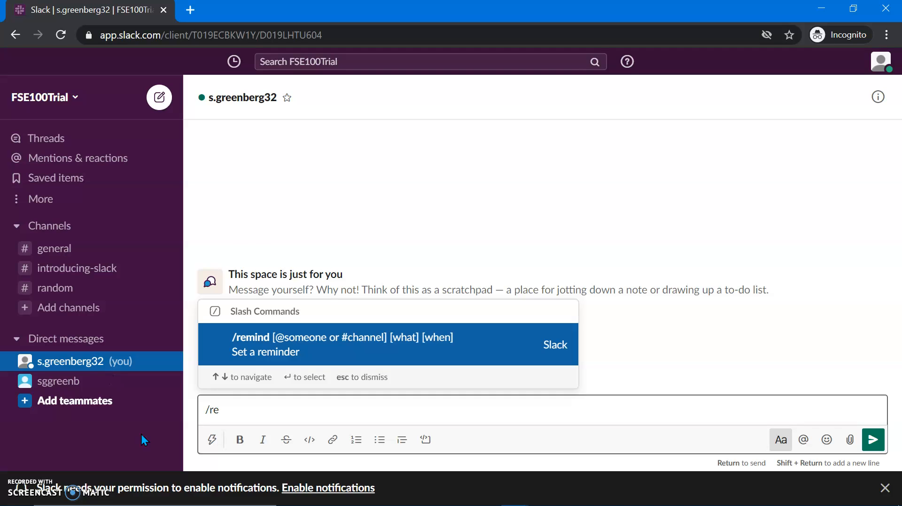
pyautogui.press('BackSpace')
pyautogui.press('BackSpace')
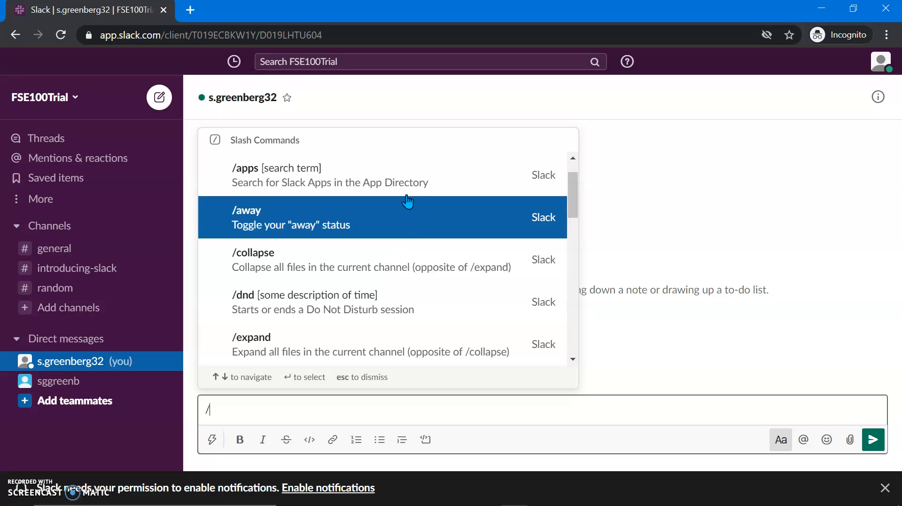
pyautogui.scroll(-3, 390, 235)
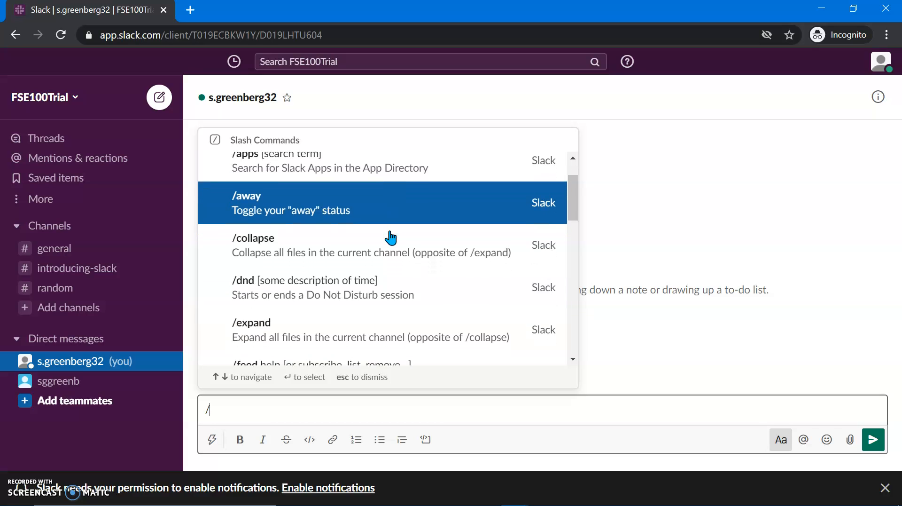
pyautogui.scroll(-2, 392, 233)
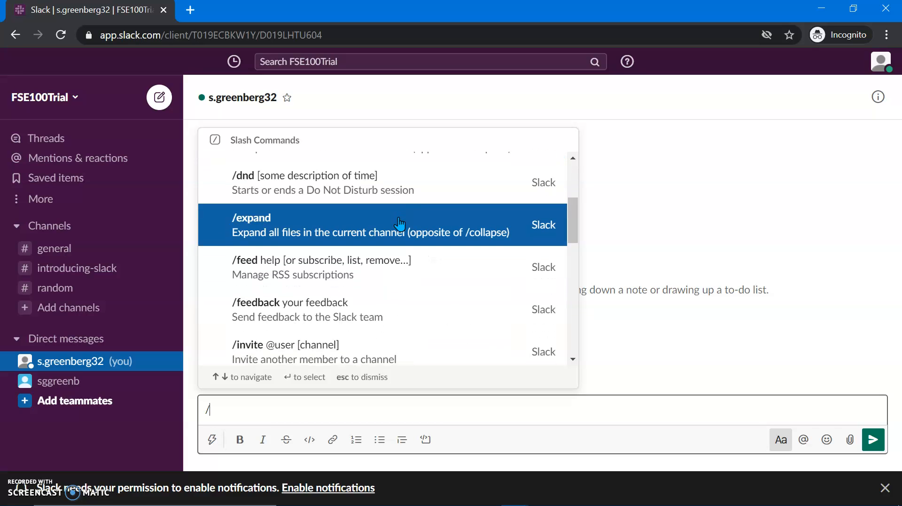
pyautogui.scroll(-5, 399, 224)
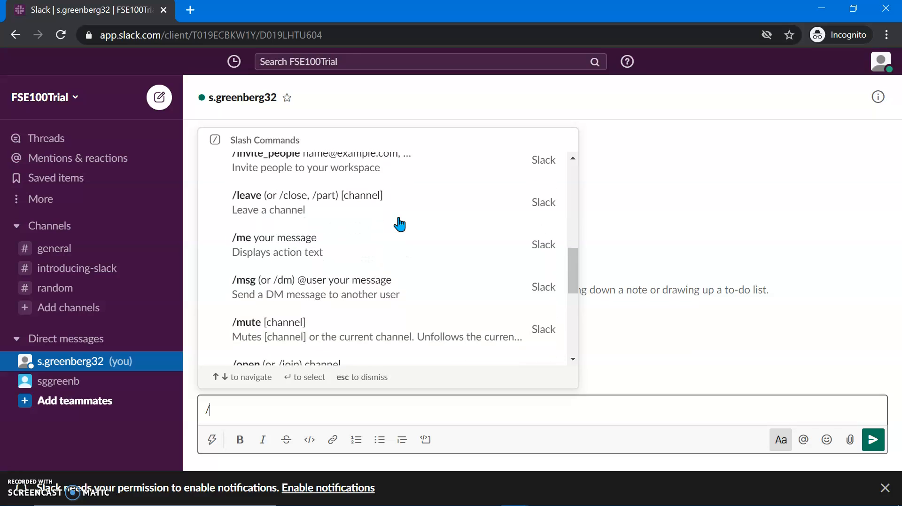
pyautogui.write('re')
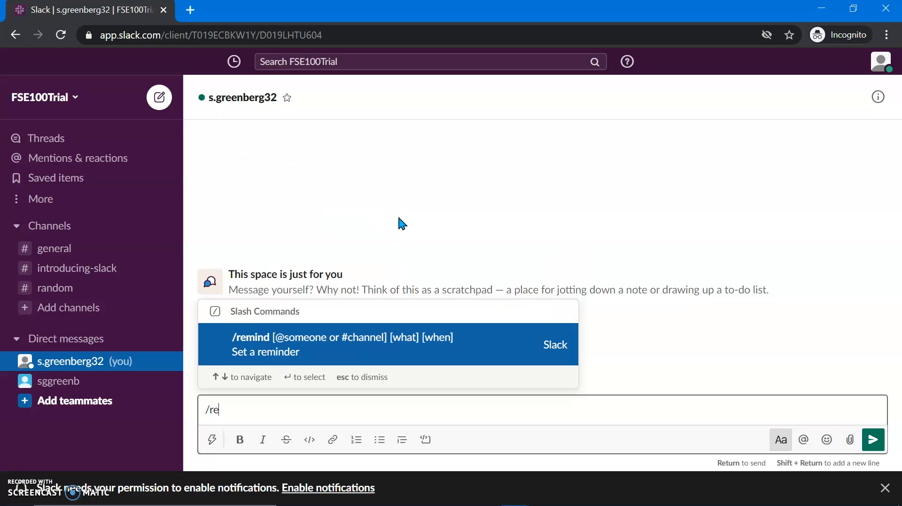
pyautogui.click(339, 337)
pyautogui.press('BackSpace')
pyautogui.click(99, 364)
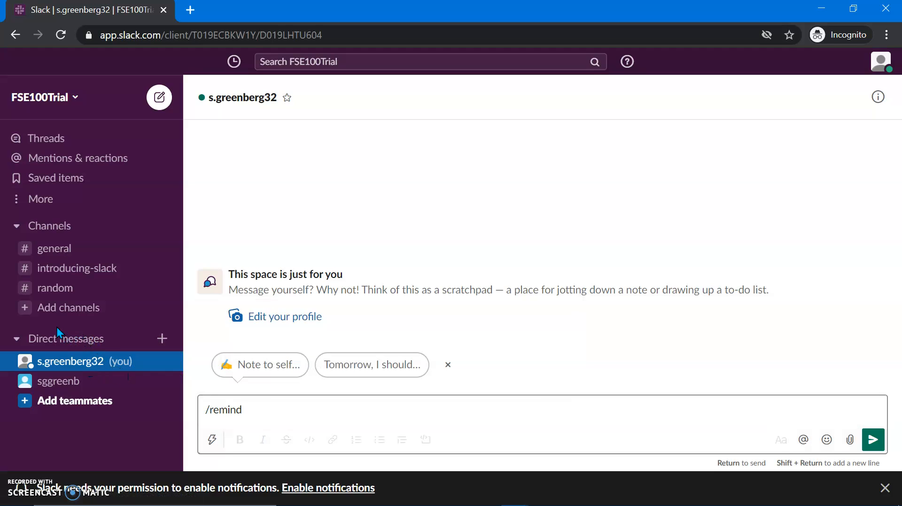
# Send 'Hey join the slack buddy' in the teammate's direct message.
pyautogui.click(50, 383)
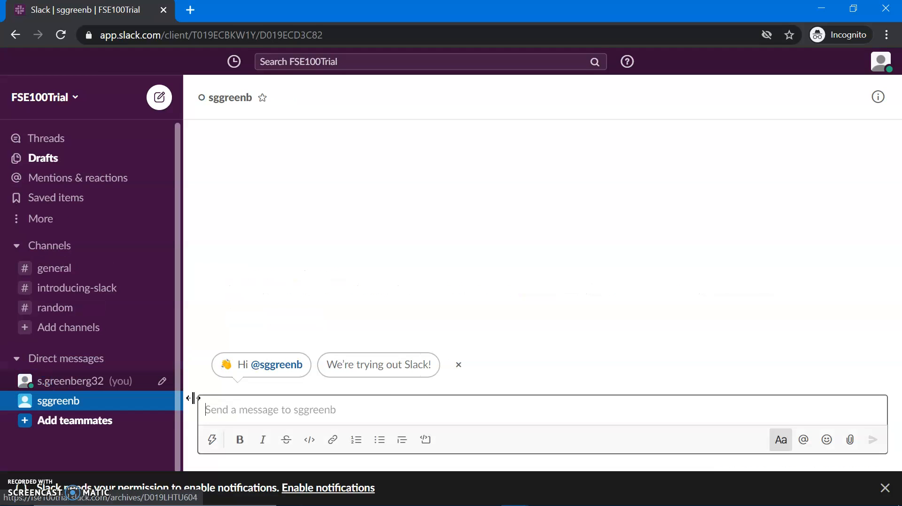
pyautogui.write('He')
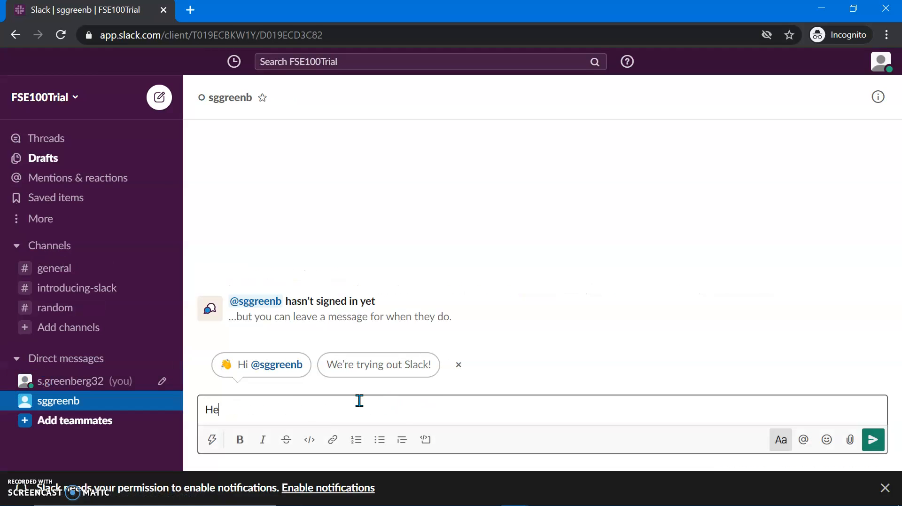
pyautogui.write('y join the slack buddy')
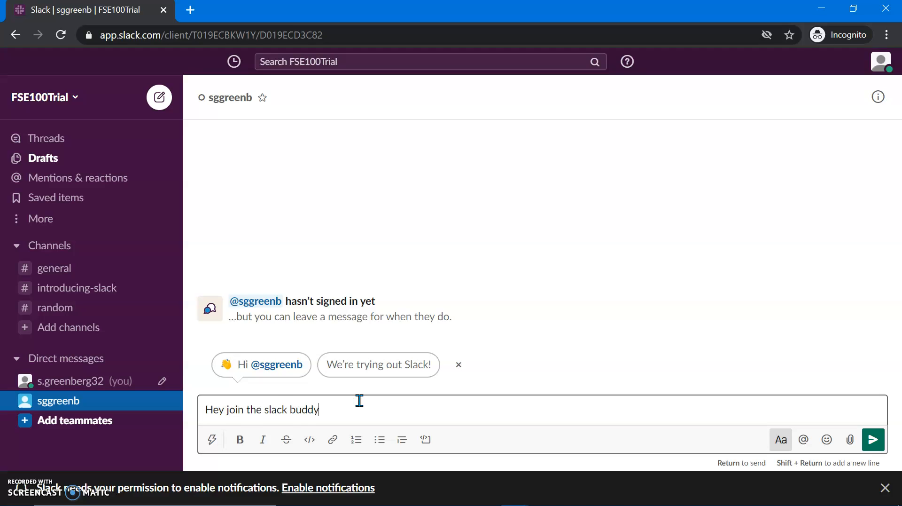
pyautogui.press('Return')
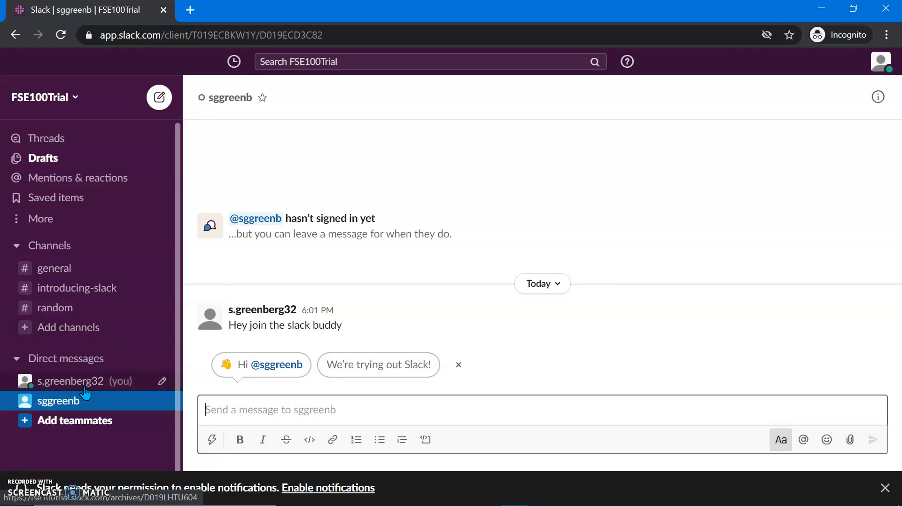
# Dismiss the Invite people dialog without inviting anyone and return to #general.
pyautogui.click(91, 422)
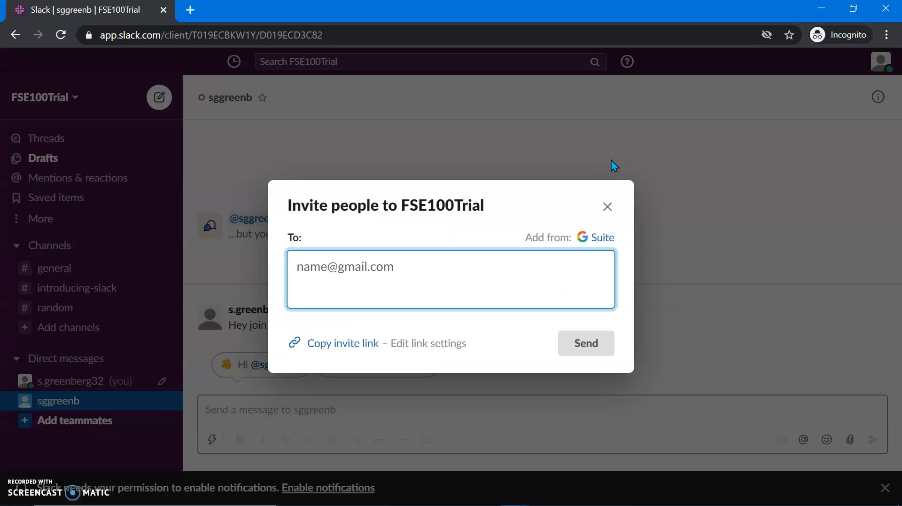
pyautogui.click(607, 206)
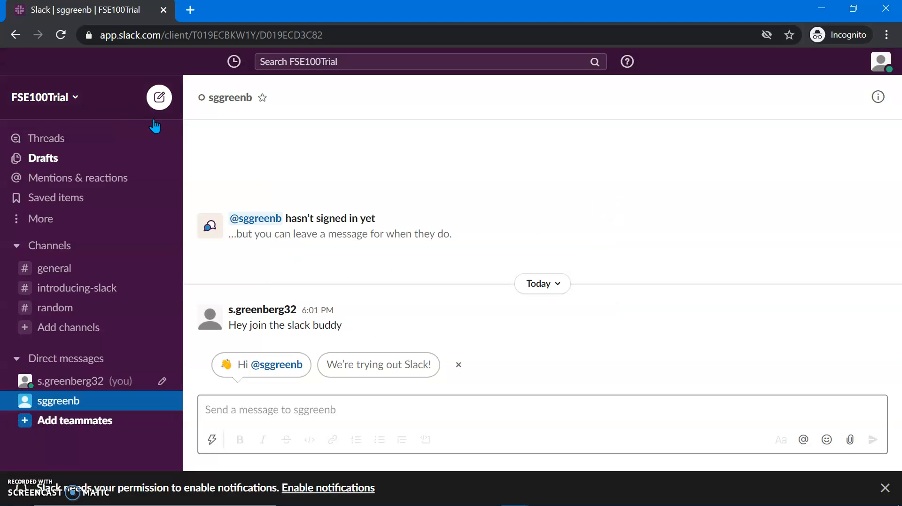
pyautogui.click(66, 268)
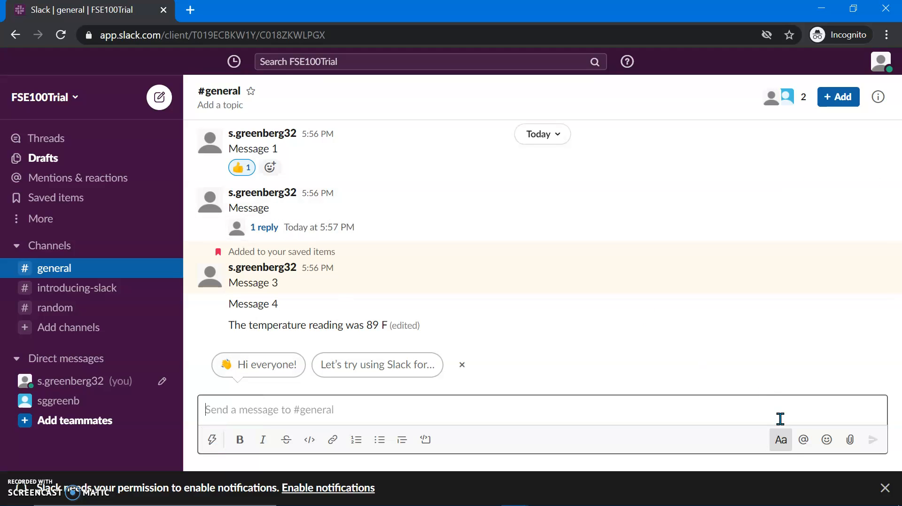
# Create a new post from the #general Shortcuts menu and switch to its new tab.
pyautogui.click(167, 106)
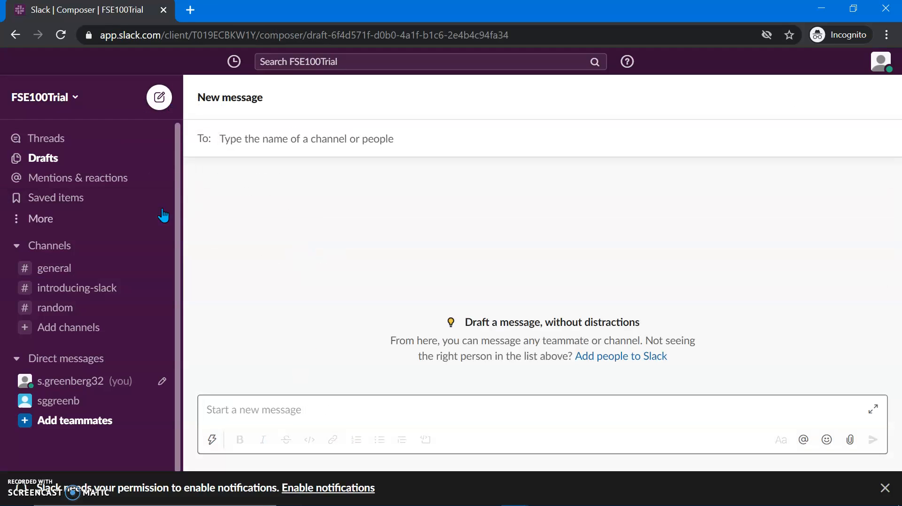
pyautogui.click(54, 271)
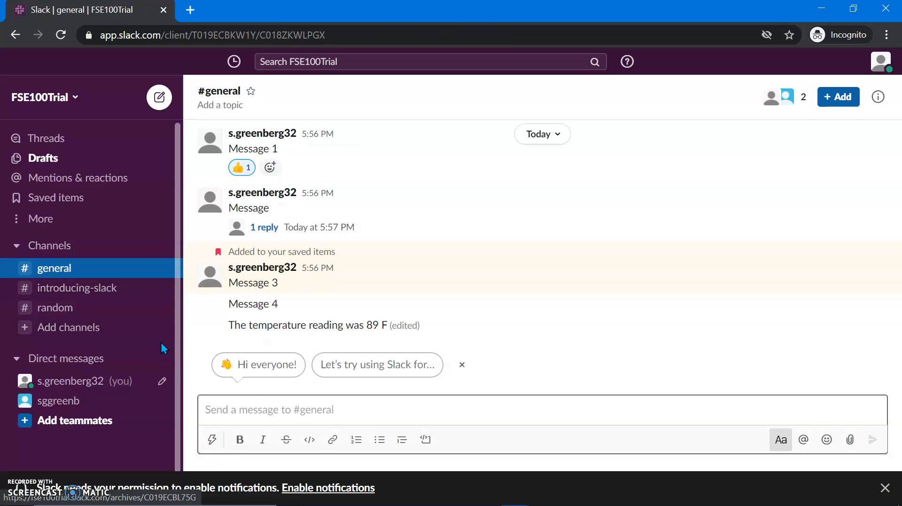
pyautogui.click(212, 440)
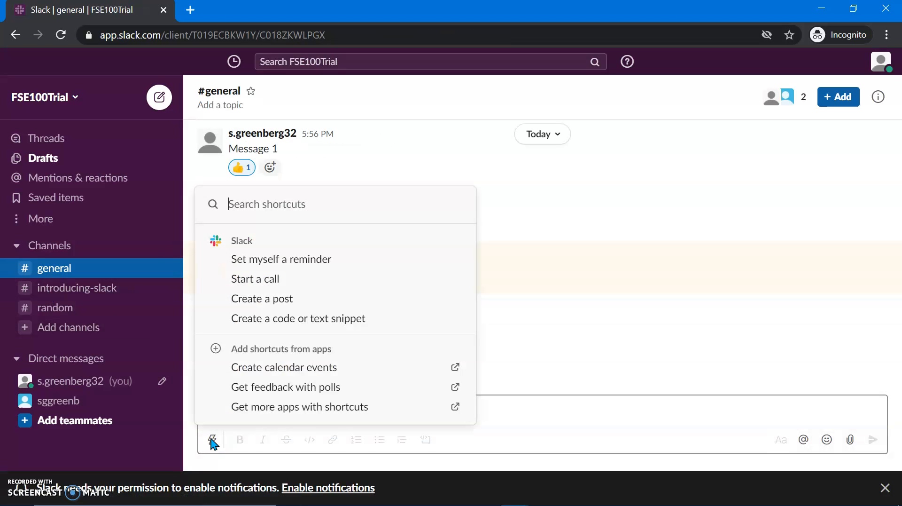
pyautogui.click(261, 299)
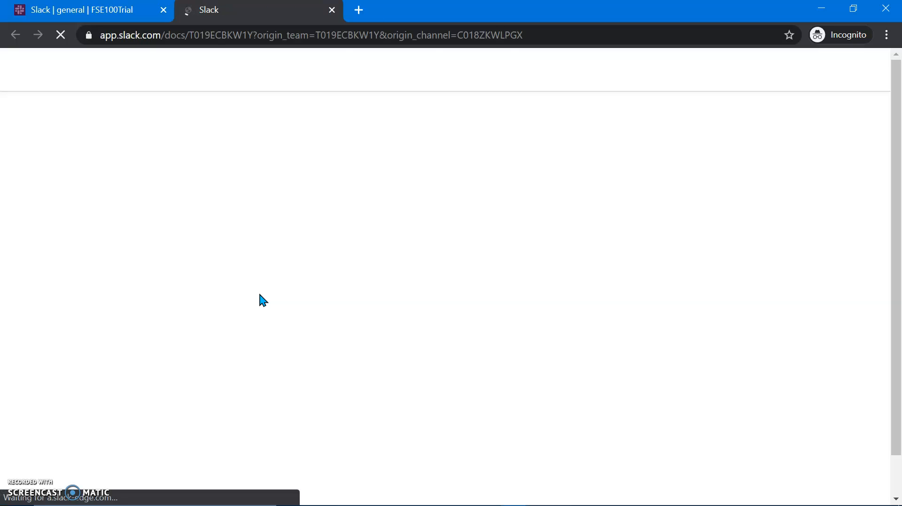
pyautogui.click(109, 13)
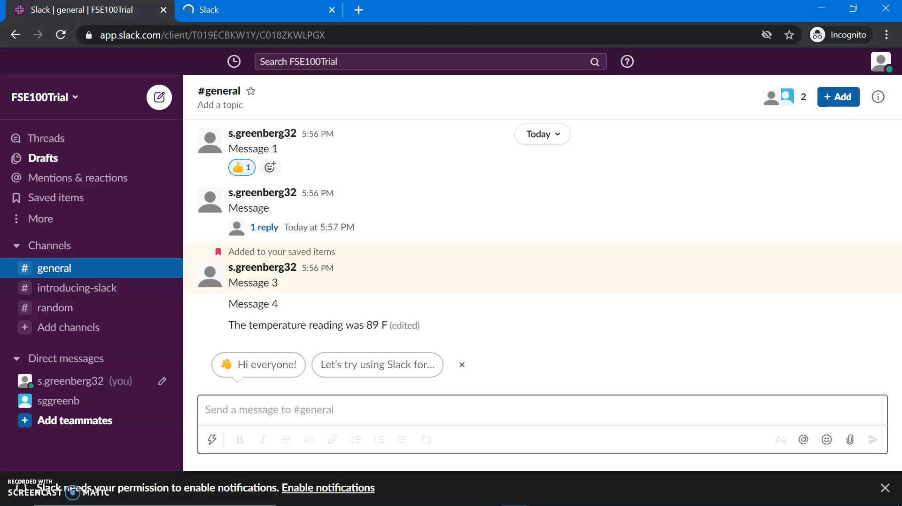
pyautogui.click(229, 13)
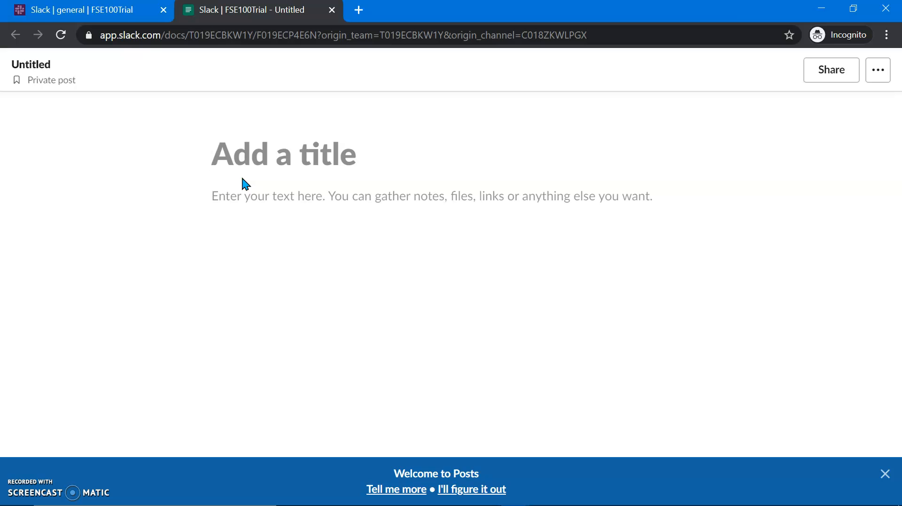
# Title the post 'Lab-Report To Do List' and add a first task to copy measurements.
pyautogui.write('Lab')
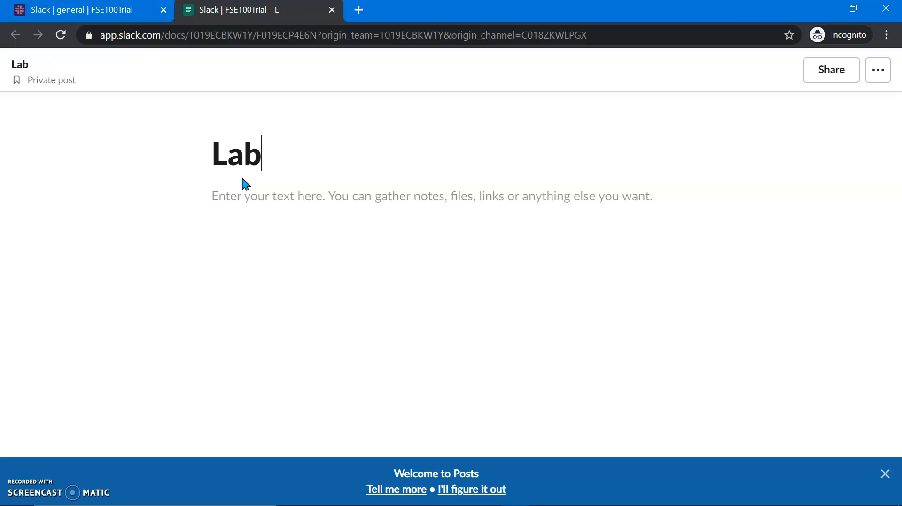
pyautogui.write('-Rep')
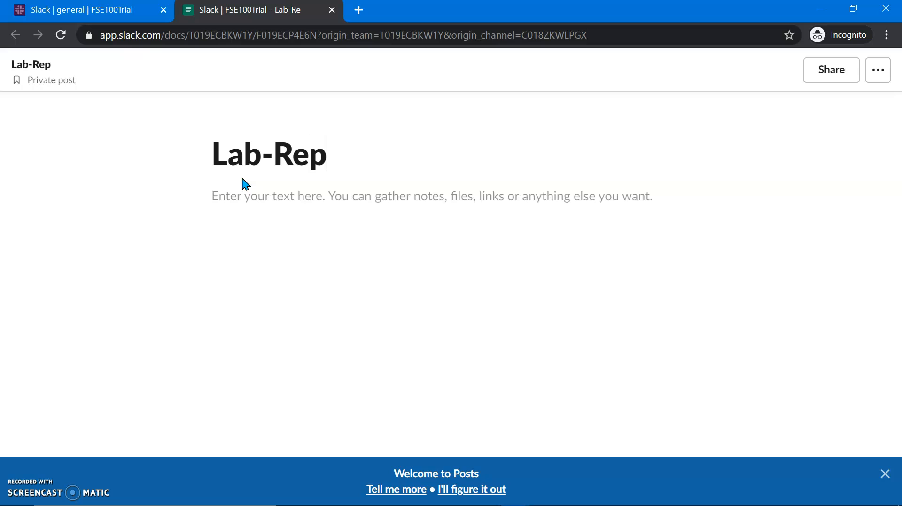
pyautogui.write('ort To Do List')
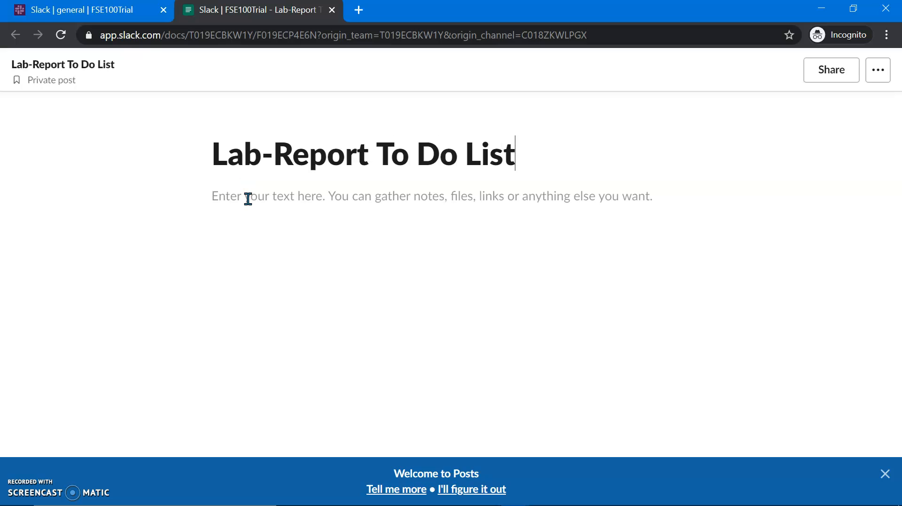
pyautogui.click(249, 198)
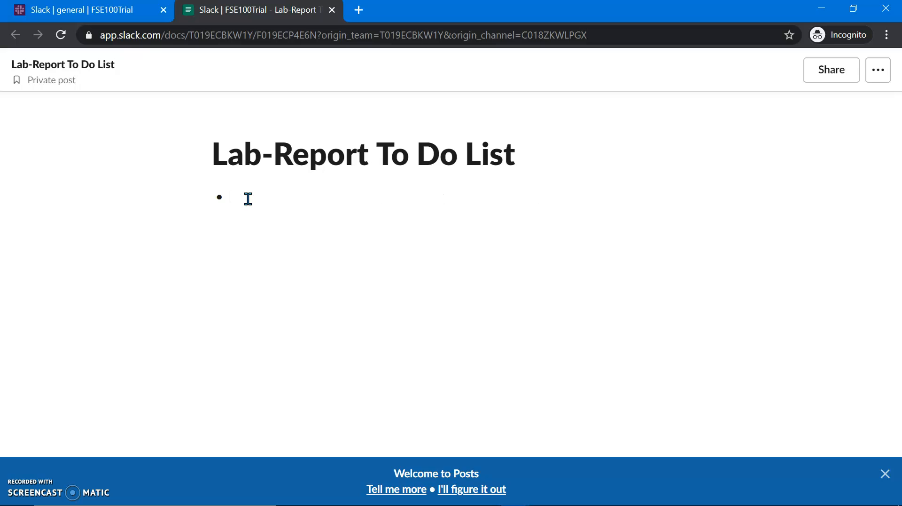
pyautogui.write('Sam: has to ')
pyautogui.write('copy')
pyautogui.write(' measurement')
pyautogui.press('BackSpace')
pyautogui.write('measurements')
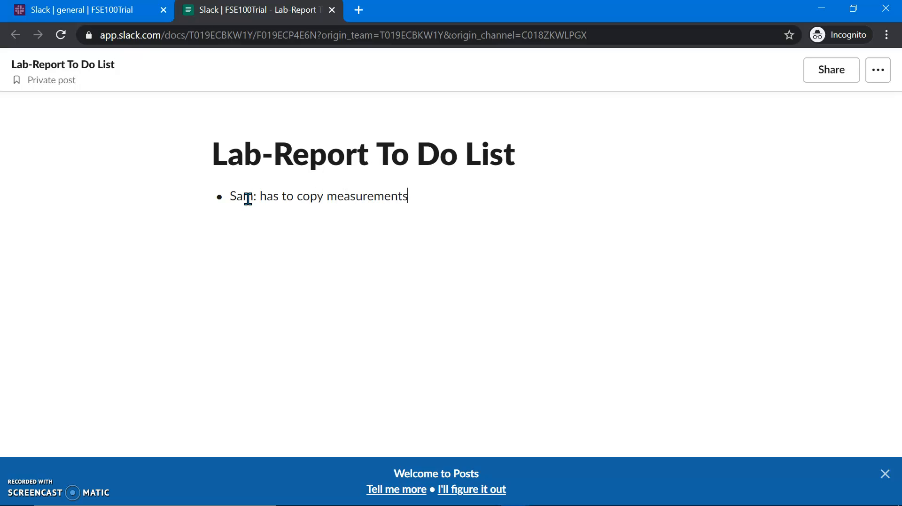
# Add bulleted tasks for writing materials and methods, the discussion, and the introduction.
pyautogui.press('Return')
pyautogui.write('Robert: write materials method ')
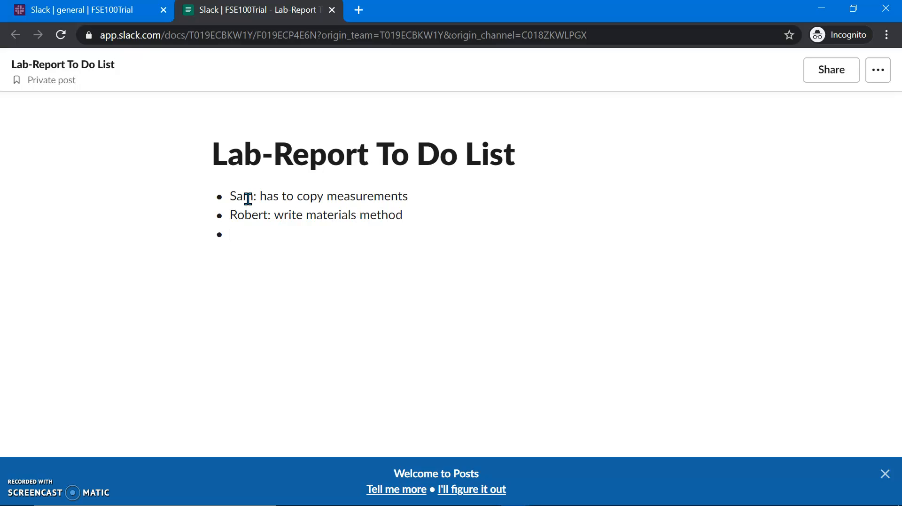
pyautogui.write('Hunter: ve')
pyautogui.hotkey('ctrl', 'shift', 'Left')
pyautogui.write('write discussion ')
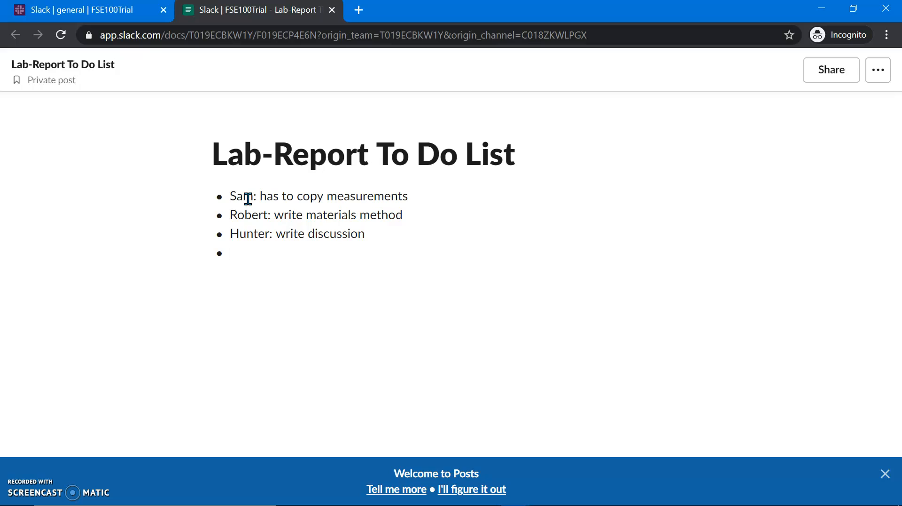
pyautogui.write('Monique: has')
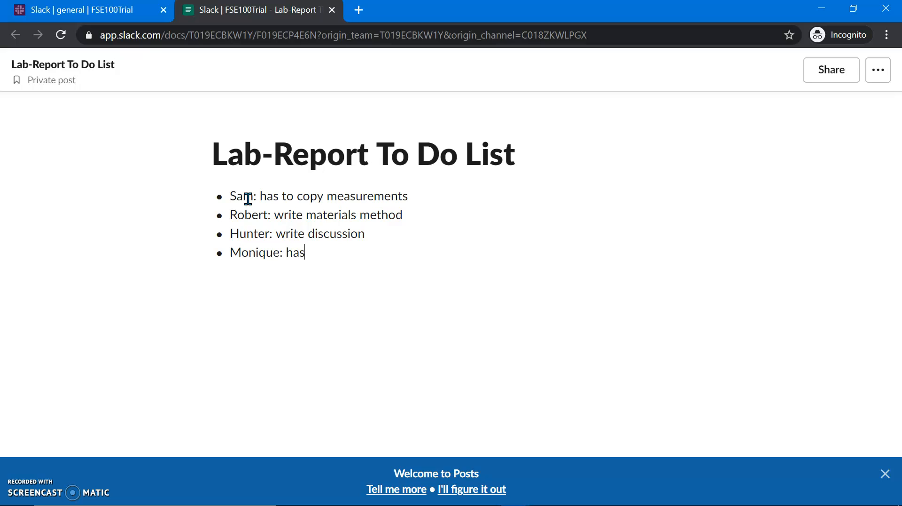
pyautogui.write(' to write do the')
pyautogui.hotkey('ctrl', 'shift', 'Left')
pyautogui.hotkey('ctrl', 'shift', 'Left')
pyautogui.write('the introduction')
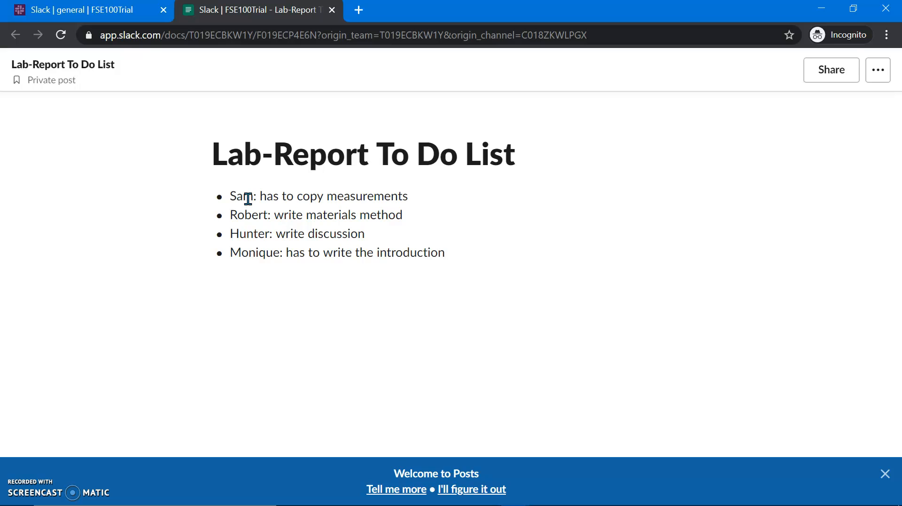
pyautogui.click(870, 85)
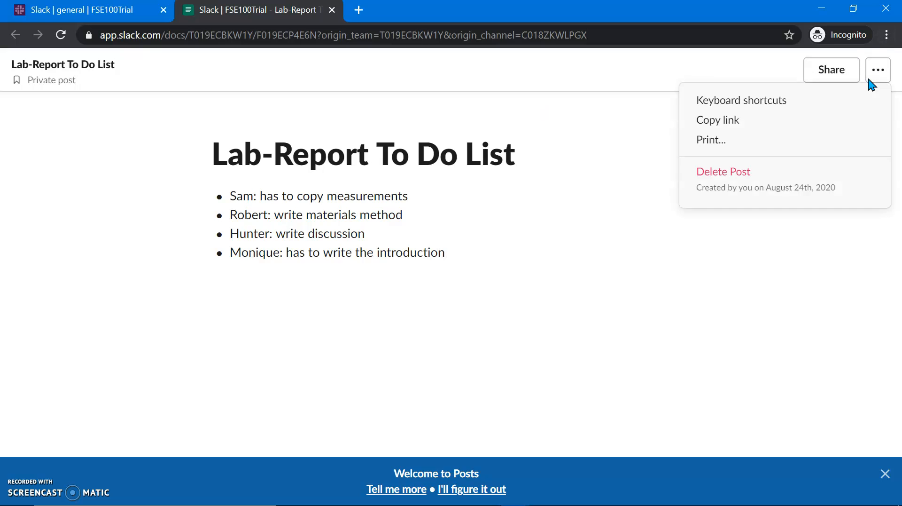
# Share the post to #general with the bold comment 'Example Post'.
pyautogui.click(828, 79)
pyautogui.click(828, 80)
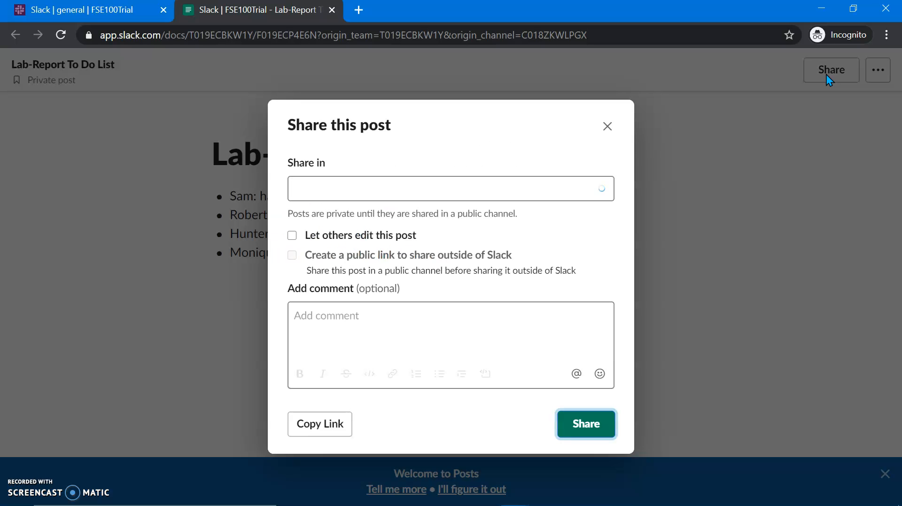
pyautogui.click(342, 351)
pyautogui.hotkey('ctrl', 'b')
pyautogui.write('Example Post')
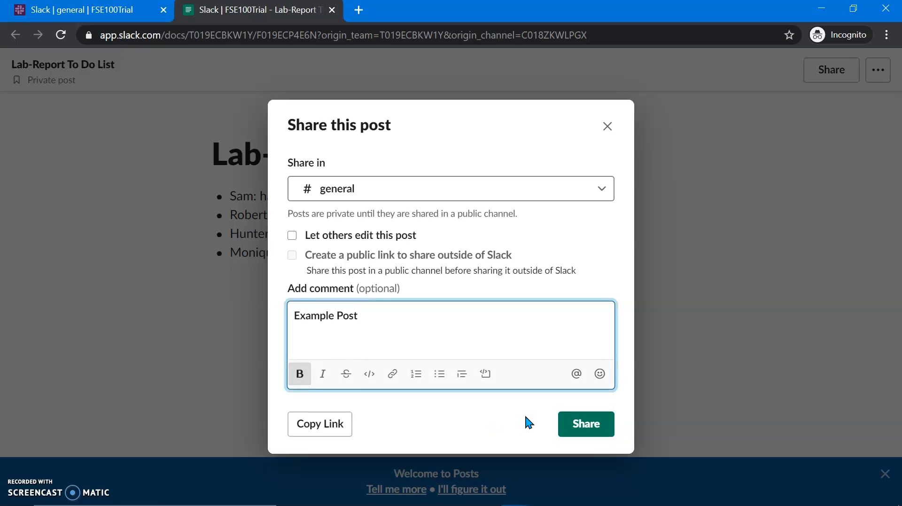
pyautogui.click(564, 423)
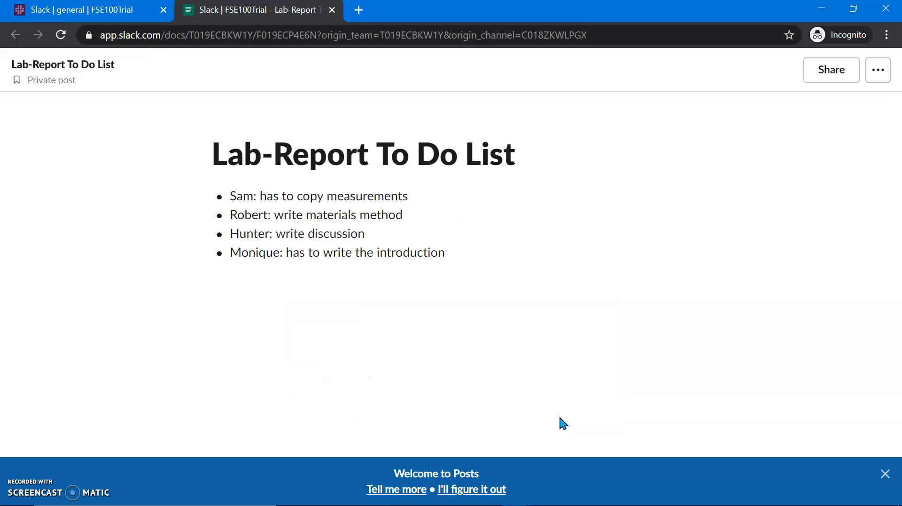
pyautogui.click(92, 12)
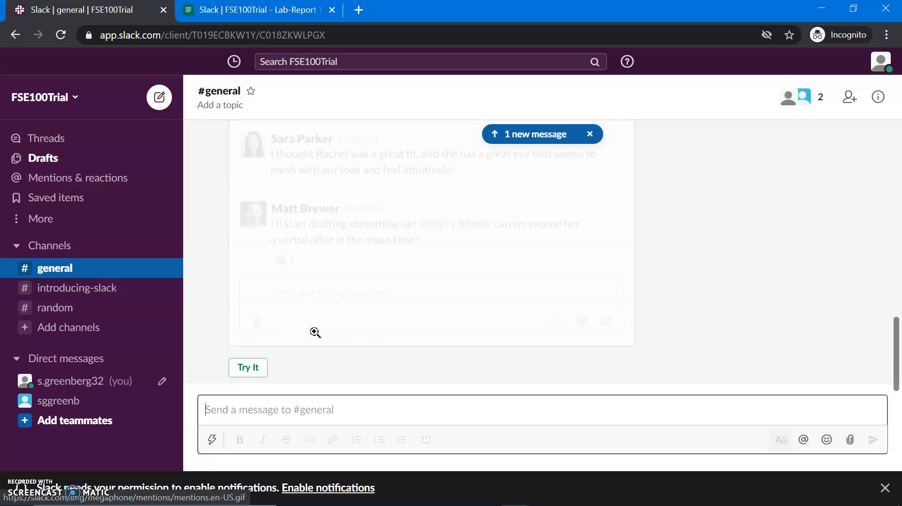
# Find the shared to-do post in #general, expand it, and open it in a separate editing tab.
pyautogui.scroll(5, 315, 332)
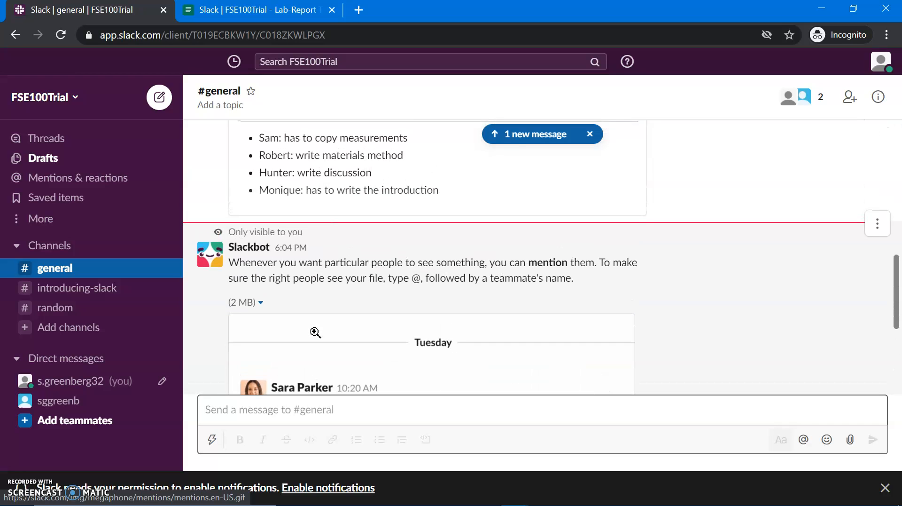
pyautogui.scroll(3, 270, 253)
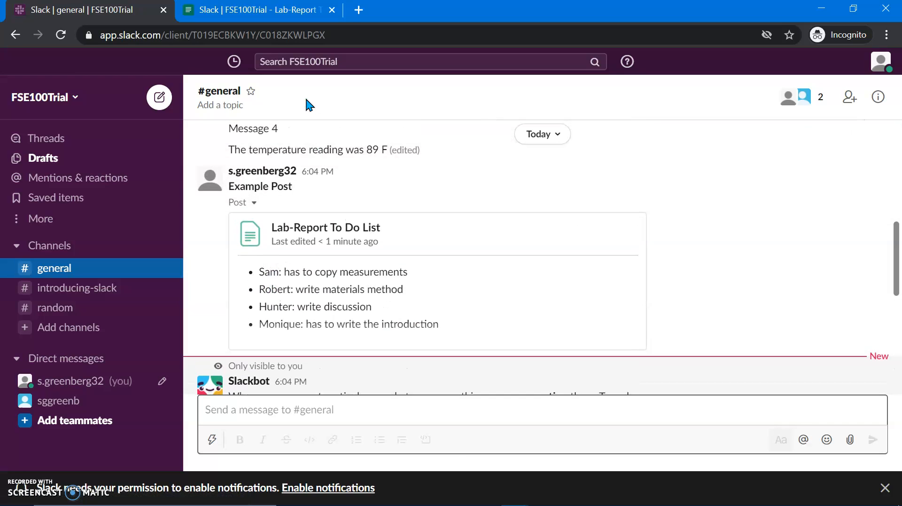
pyautogui.click(446, 280)
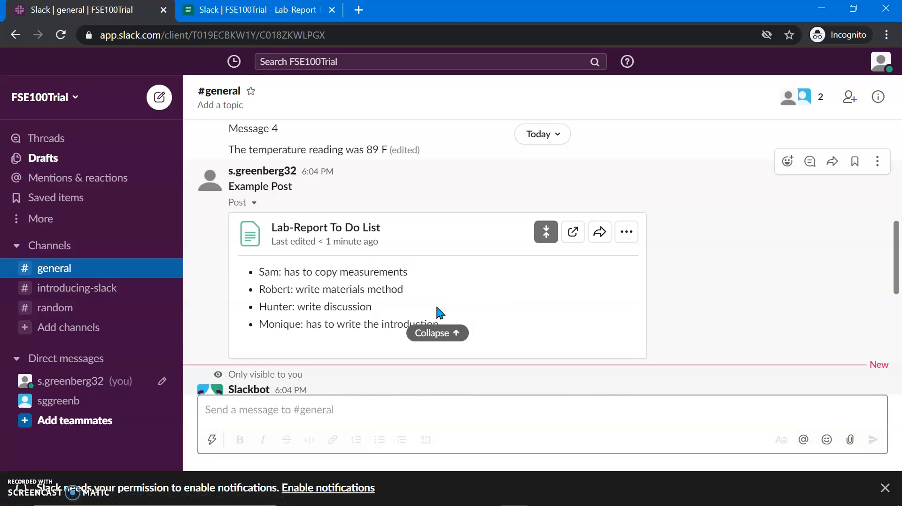
pyautogui.scroll(-2, 435, 308)
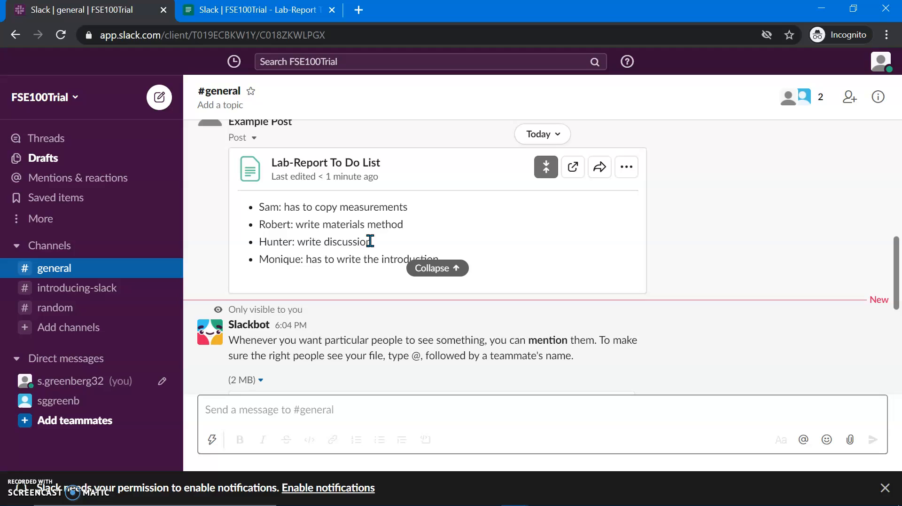
pyautogui.click(574, 168)
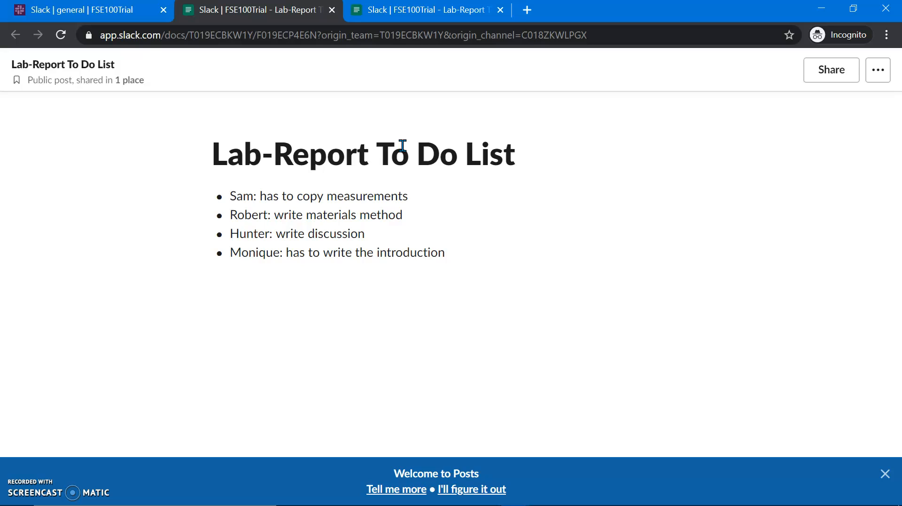
# Replace the four task bullets with 'Area 1:' and indented sub-bullets 'Idea 1' and 'Idea 2', then close the tab.
pyautogui.tripleClick(309, 183)
pyautogui.hotkey('shift', 'Down')
pyautogui.hotkey('shift', 'Down')
pyautogui.hotkey('shift', 'Down')
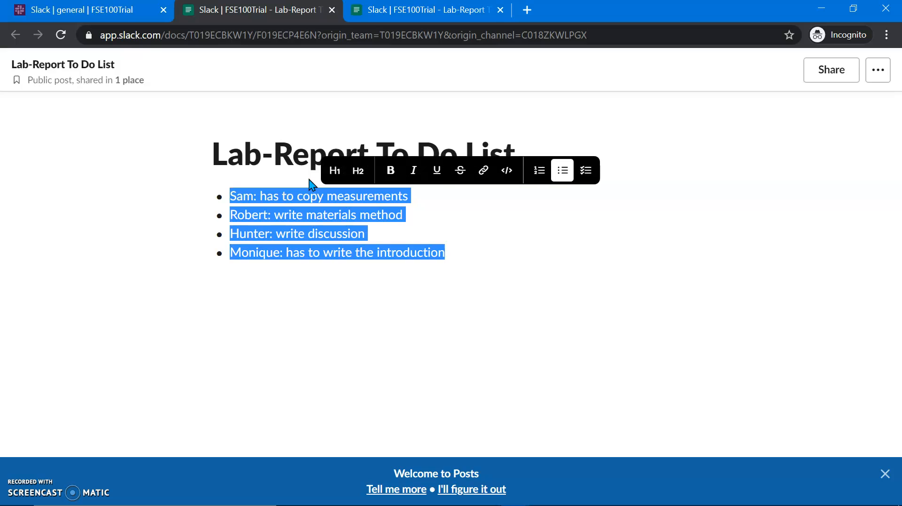
pyautogui.write('Area 1')
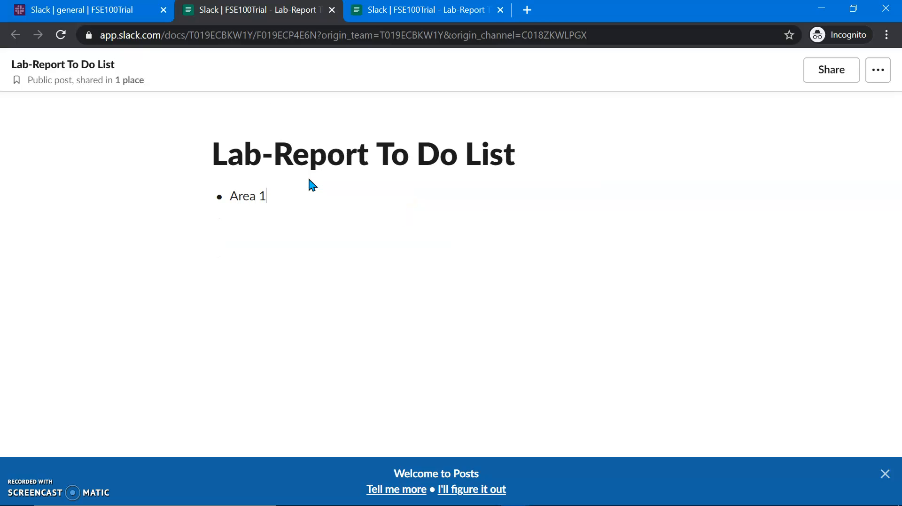
pyautogui.write(':')
pyautogui.press('Return')
pyautogui.press('Tab')
pyautogui.write('Idea 1')
pyautogui.press('Return')
pyautogui.write('Idea 2')
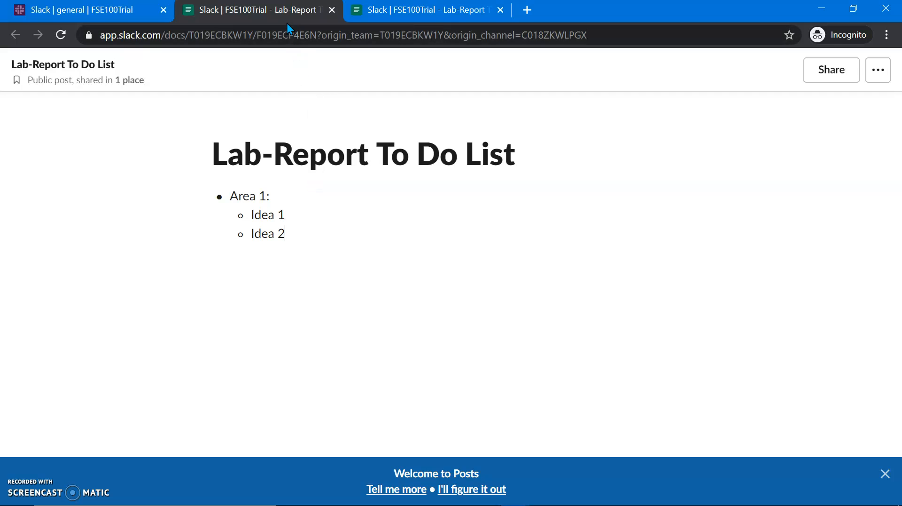
pyautogui.hotkey('ctrl', 'w')
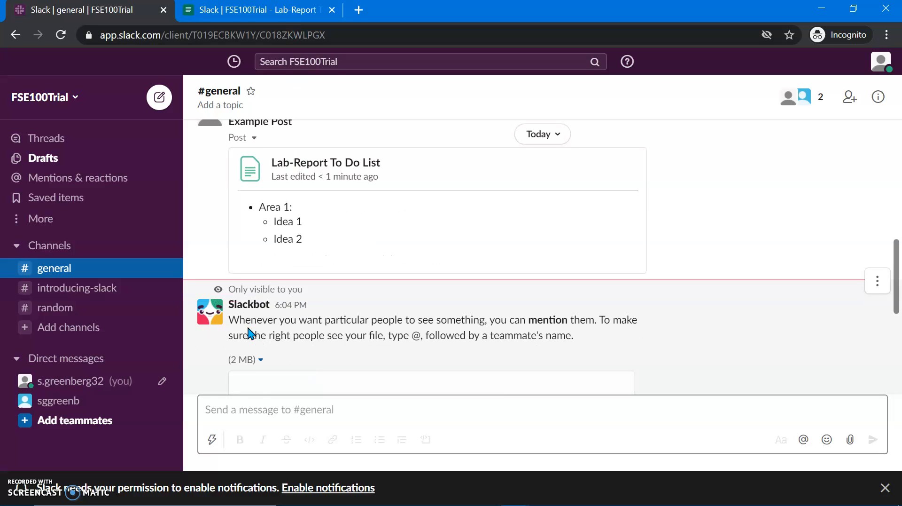
# Start a new direct message draft addressed to Slackbot by searching 'slack' in the To: field.
pyautogui.scroll(-4, 245, 289)
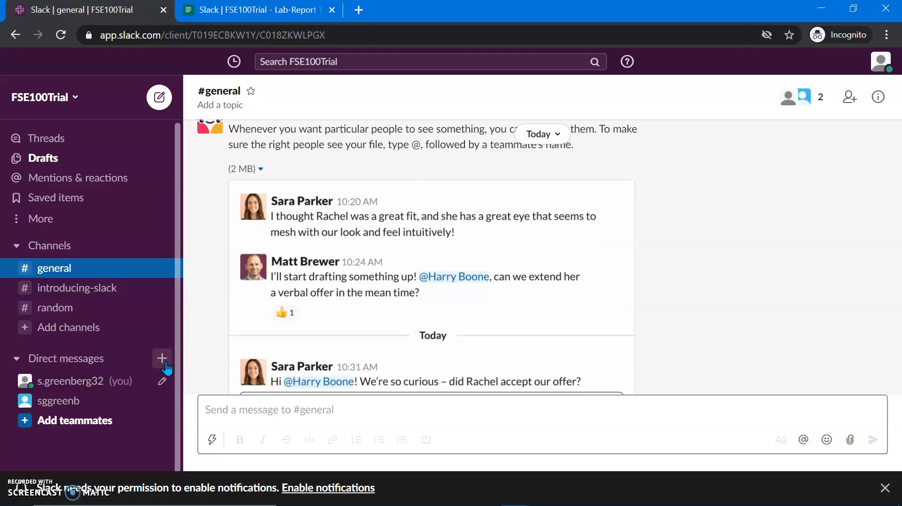
pyautogui.click(165, 362)
pyautogui.write('slack')
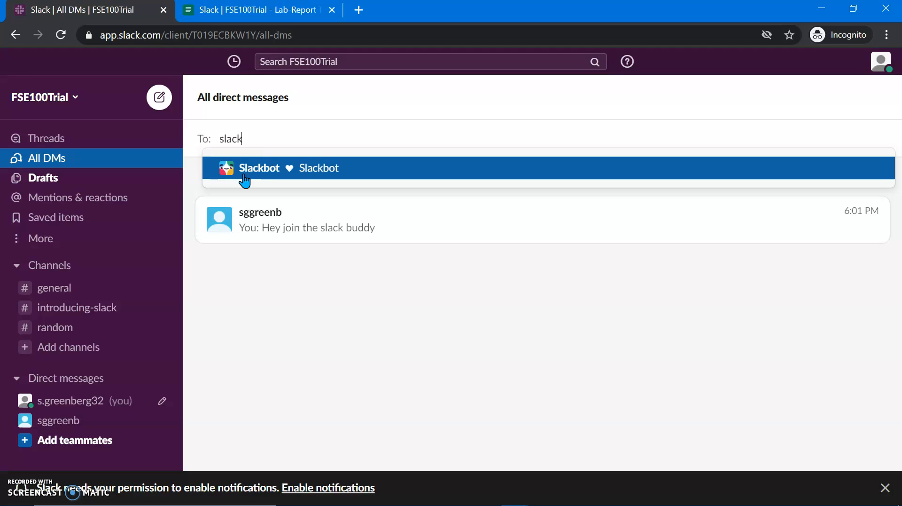
pyautogui.click(244, 178)
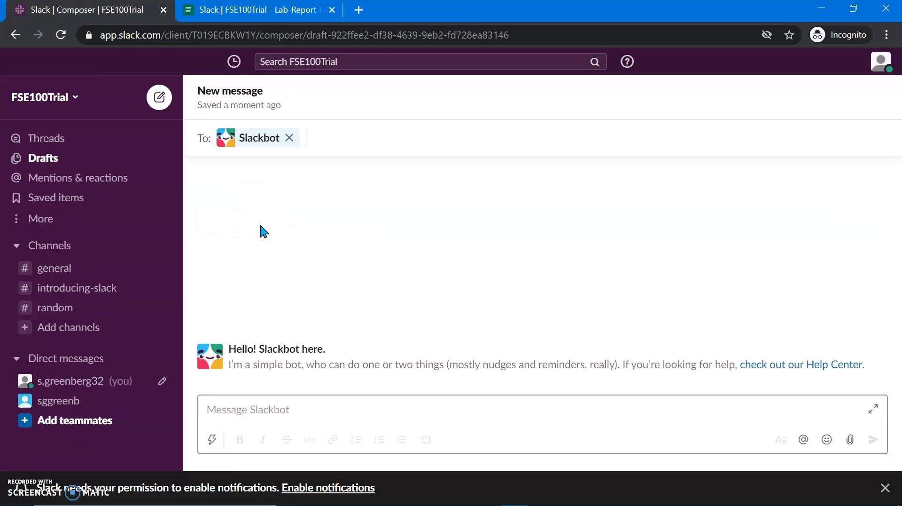